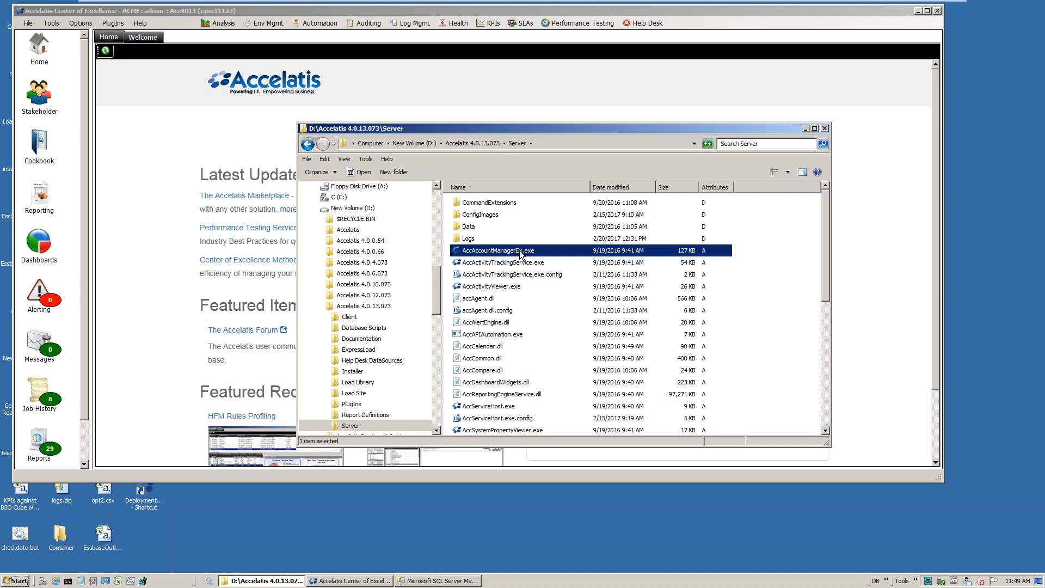
# Launch AccAccountManagerEx.exe and log in with the user name admin and the account password
pyautogui.doubleClick(504, 255)
pyautogui.write('admin')
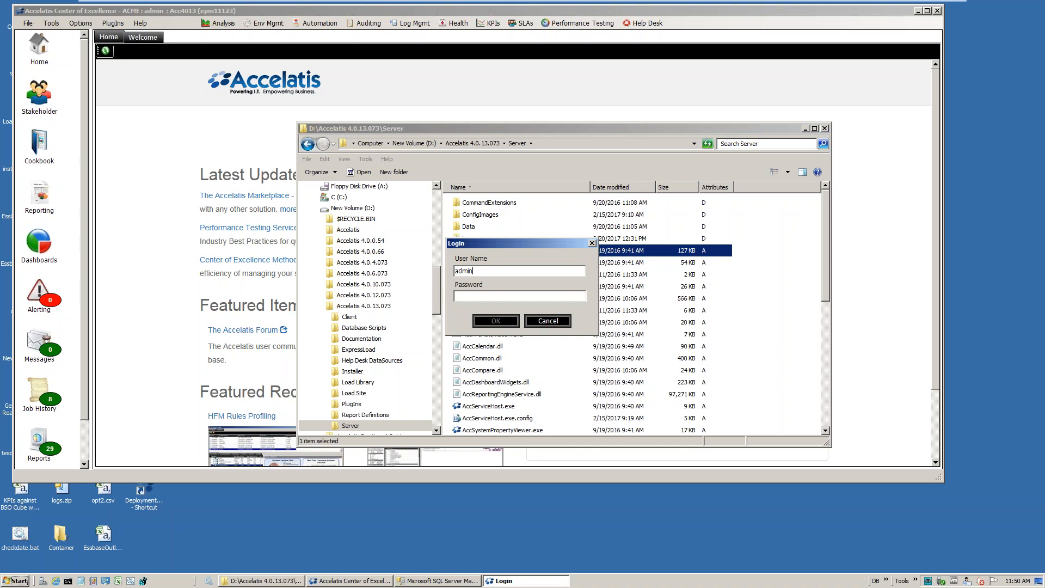
pyautogui.write('password1')
pyautogui.press('Return')
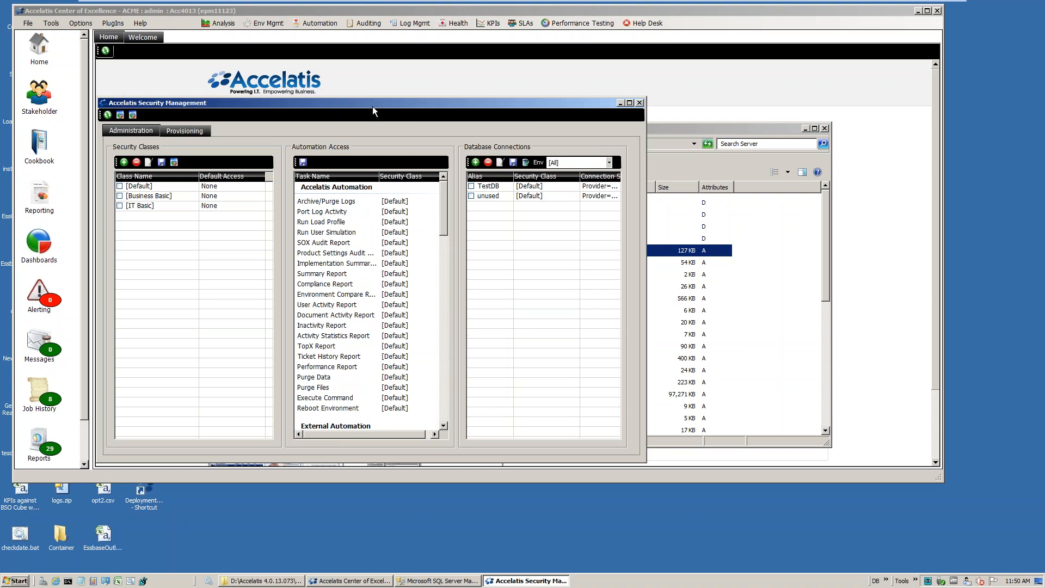
# Start a new database connection with the alias Alias1
pyautogui.moveTo(377, 106); pyautogui.dragTo(452, 143)
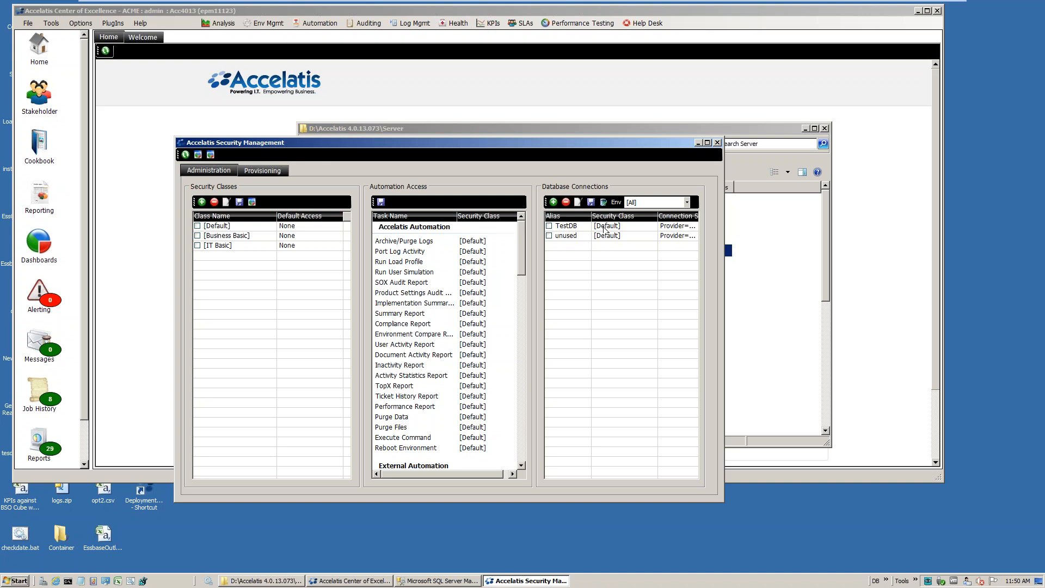
pyautogui.click(554, 202)
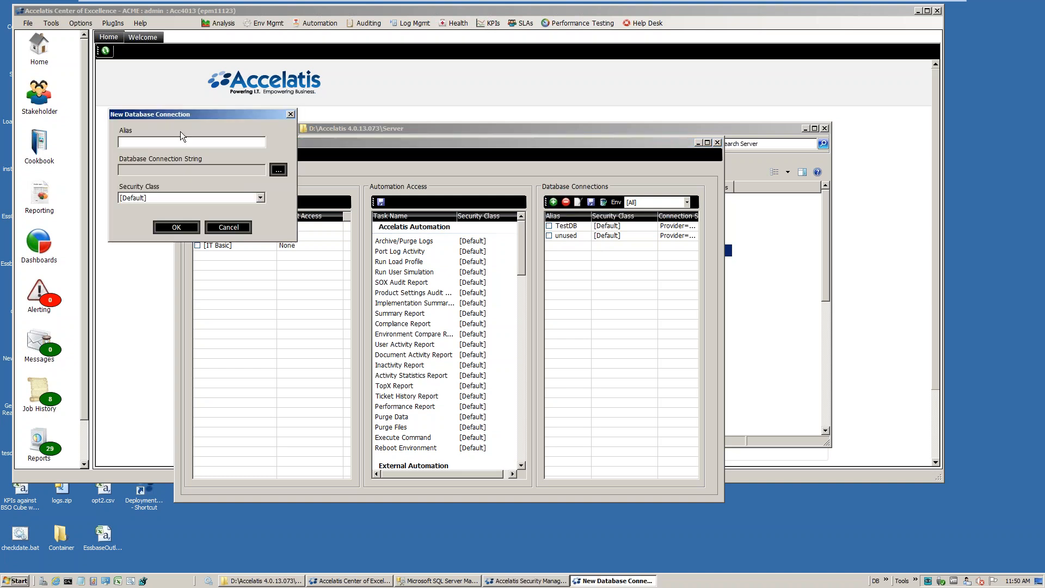
pyautogui.moveTo(188, 113); pyautogui.dragTo(454, 233)
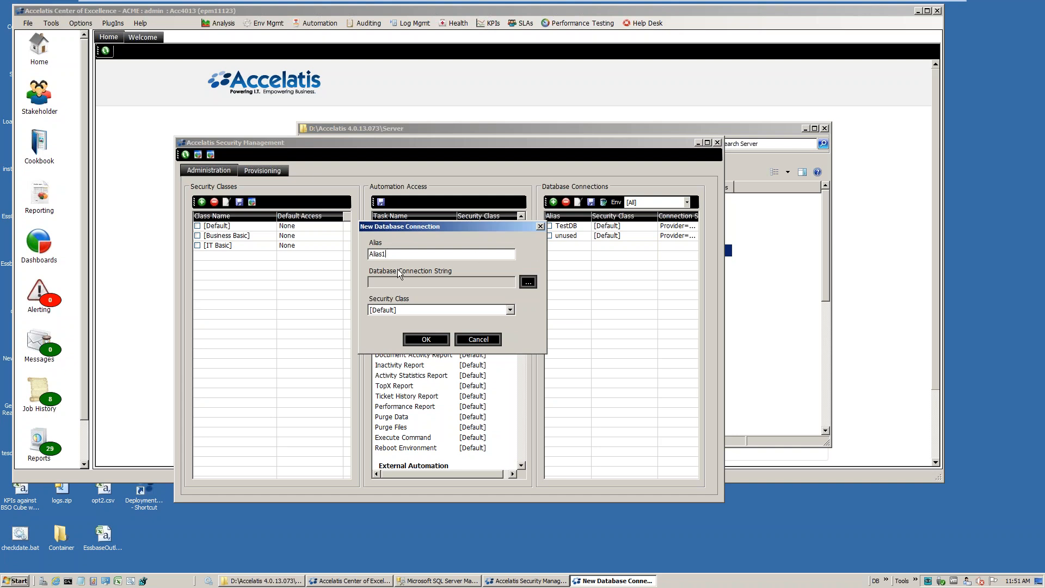
# Define and test the MSSQL Server connection string with server localhost, username sa, the database password and database hfm
pyautogui.click(527, 283)
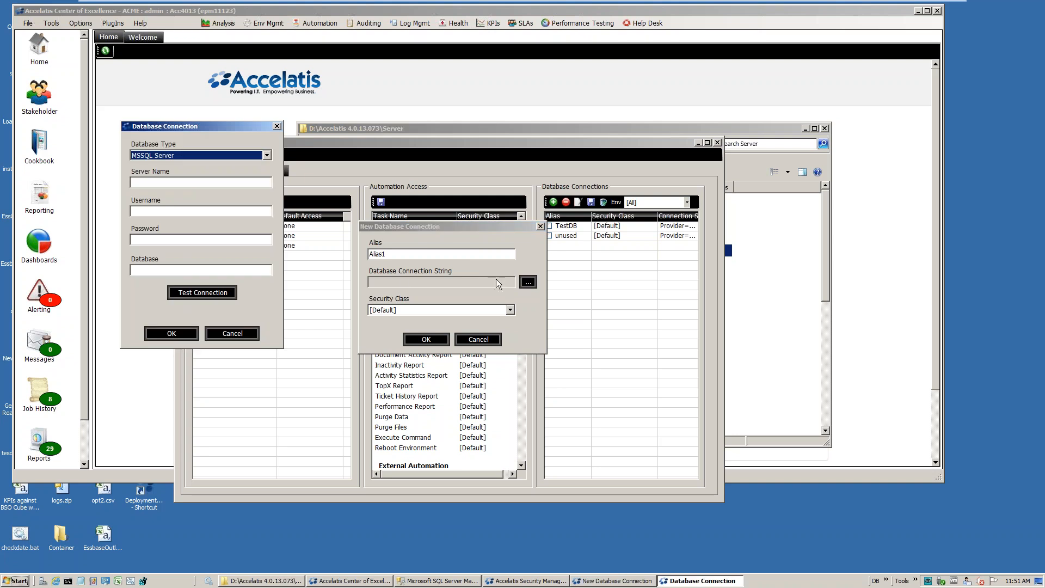
pyautogui.click(175, 181)
pyautogui.write('localhost')
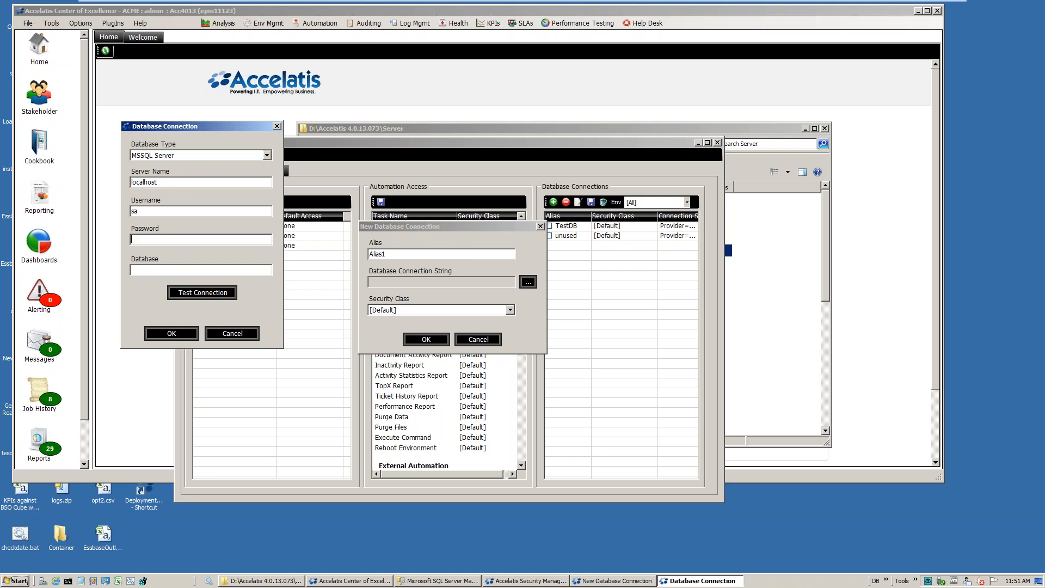
pyautogui.write('*******')
pyautogui.write('hfm')
pyautogui.click(197, 294)
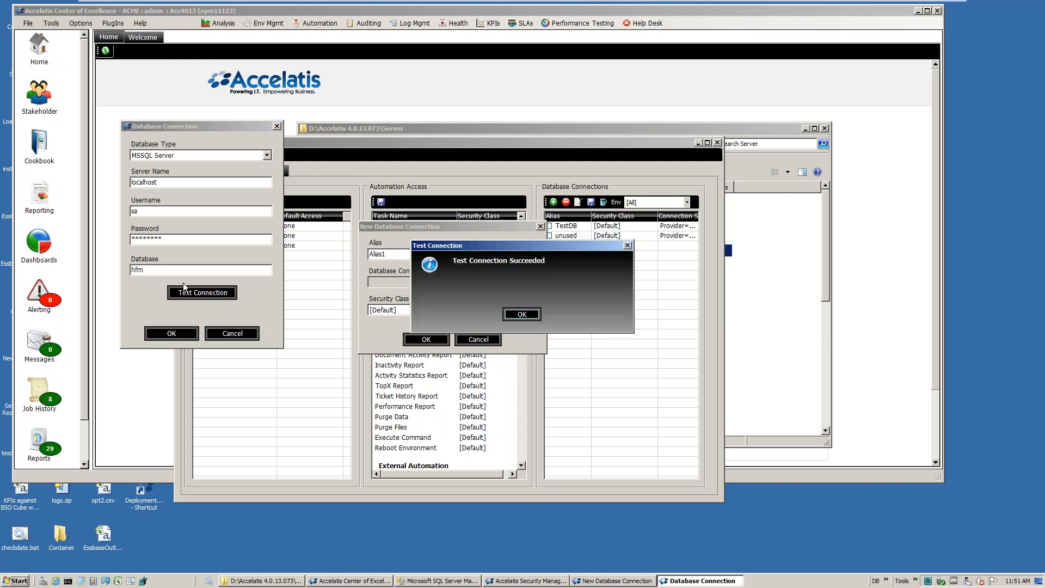
pyautogui.click(520, 316)
pyautogui.click(178, 334)
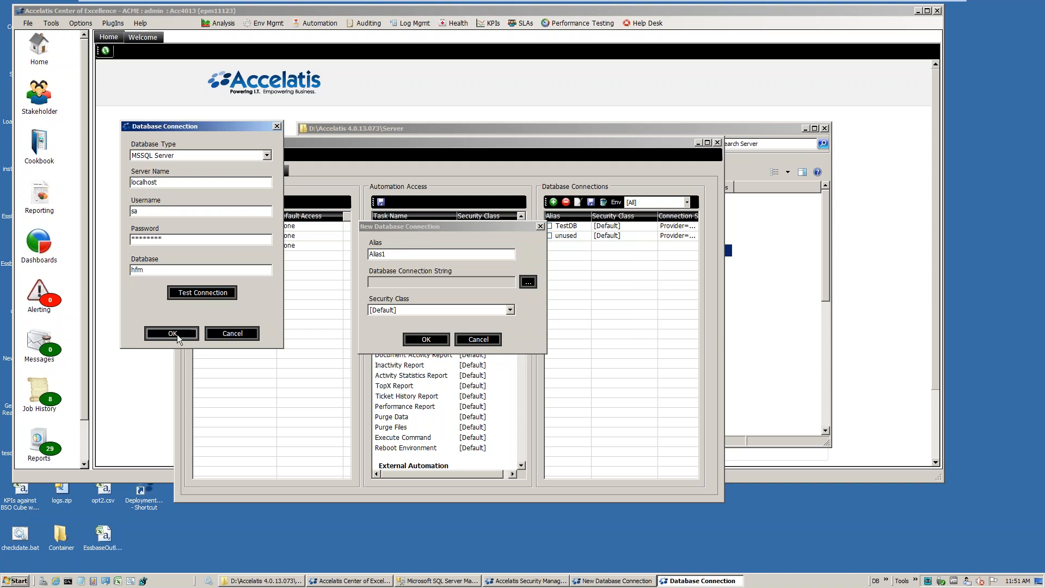
# Keep the [Default] security class for the new connection and add it to the database connections
pyautogui.click(510, 310)
pyautogui.click(410, 301)
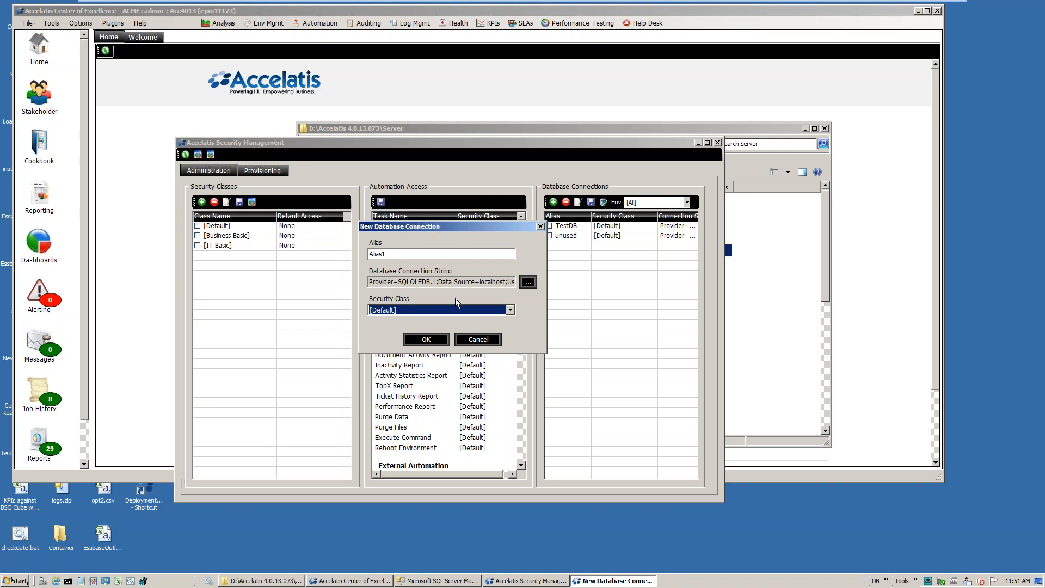
pyautogui.click(413, 312)
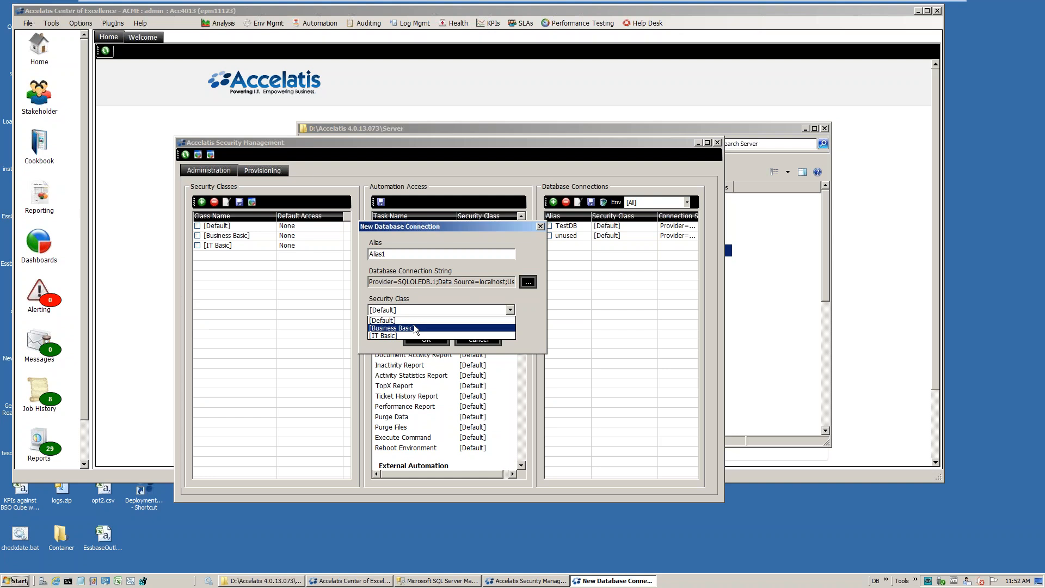
pyautogui.click(448, 305)
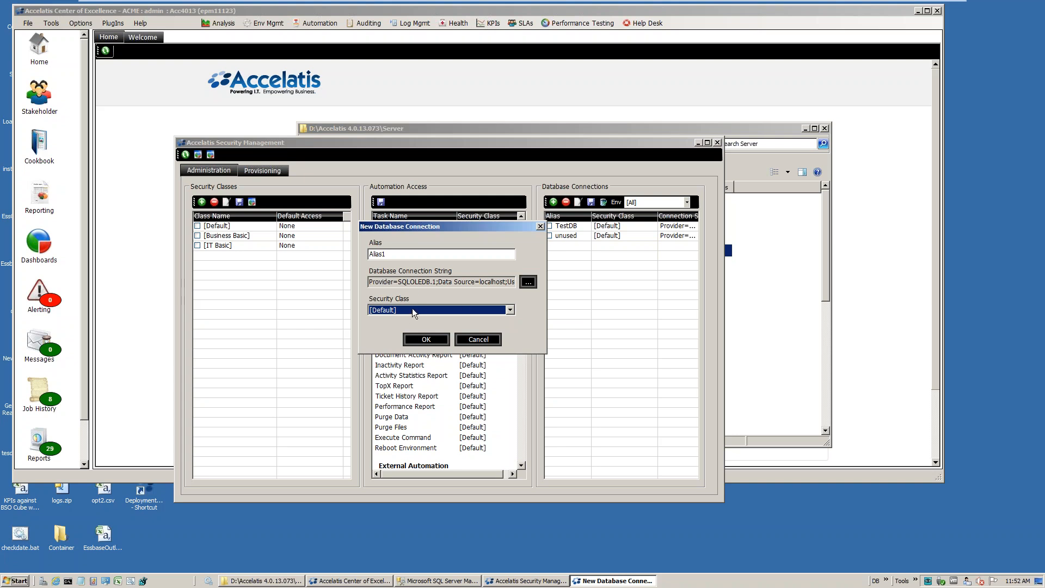
pyautogui.click(426, 339)
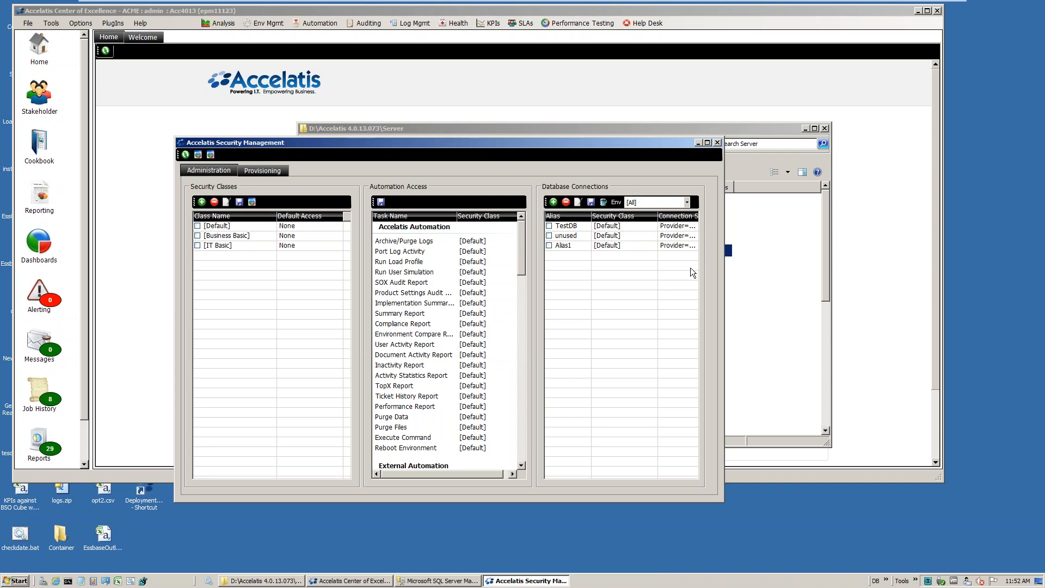
# Widen the Connection String column and review the TestDB connection's settings without changing them
pyautogui.moveTo(721, 504); pyautogui.dragTo(950, 516)
pyautogui.moveTo(699, 226); pyautogui.dragTo(894, 216)
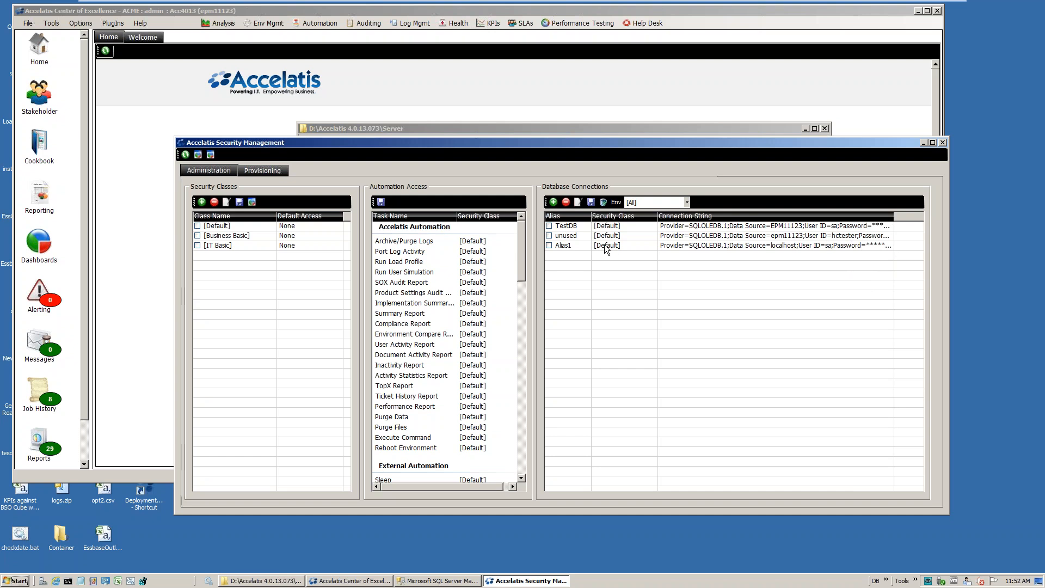
pyautogui.click(553, 227)
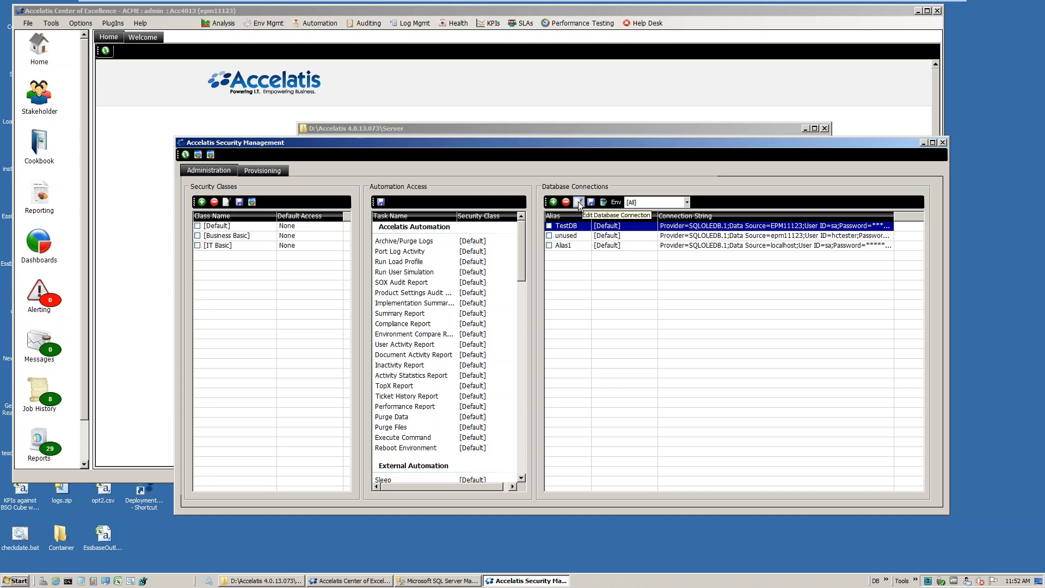
pyautogui.doubleClick(578, 224)
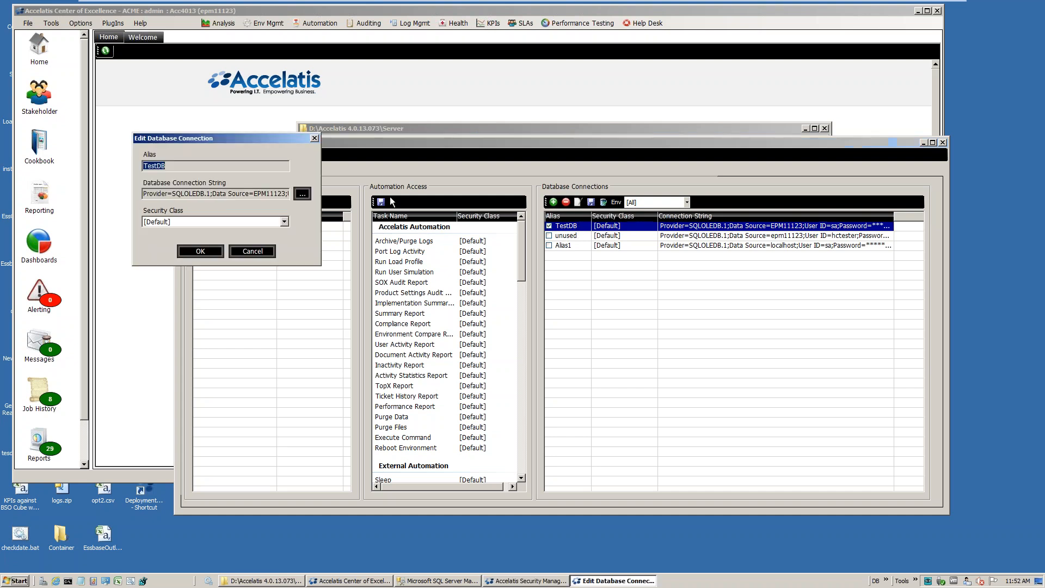
pyautogui.click(263, 253)
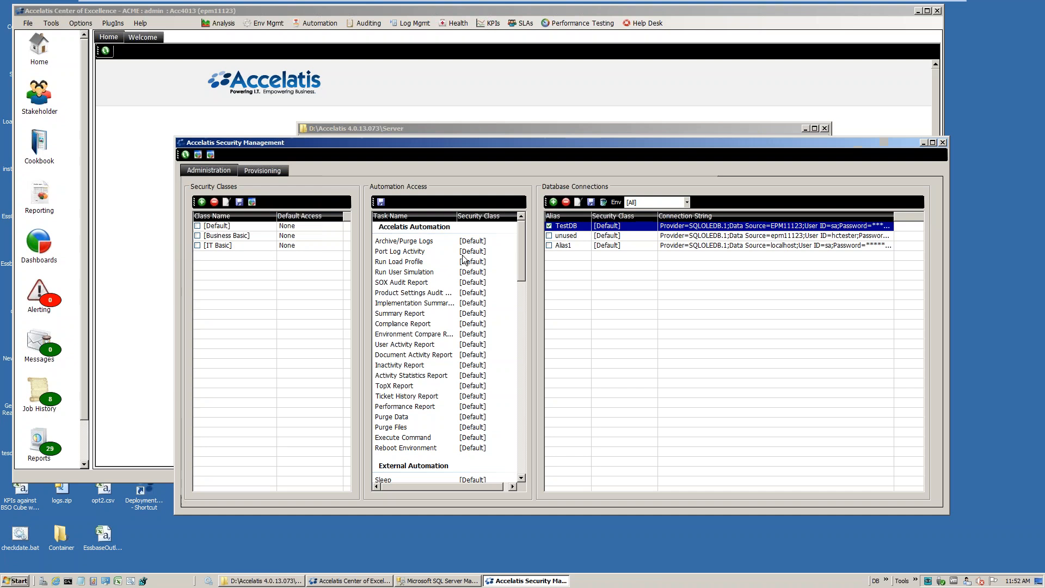
# Save the database connection changes and close Accelatis Security Management
pyautogui.click(591, 203)
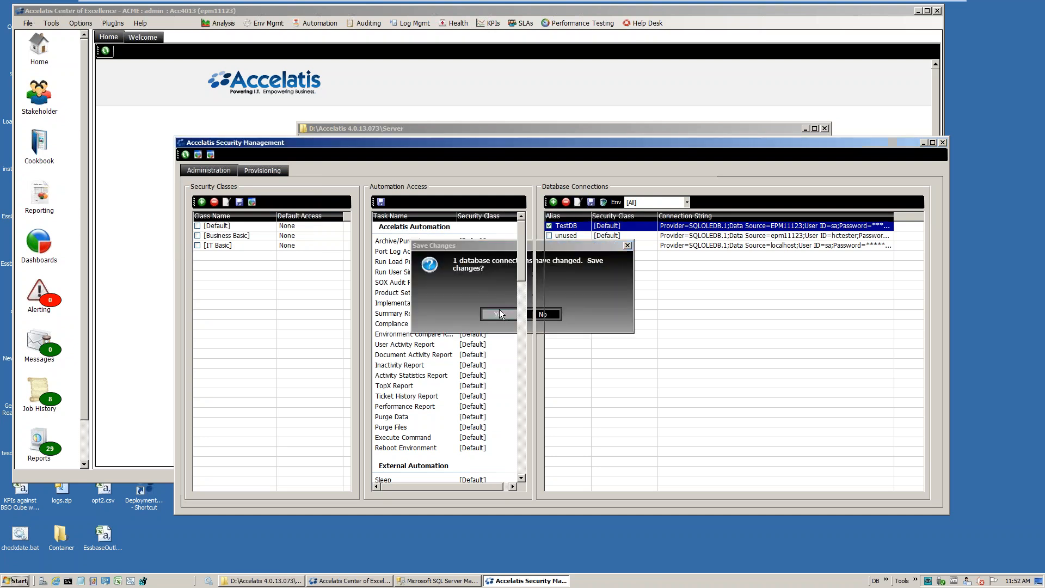
pyautogui.click(503, 313)
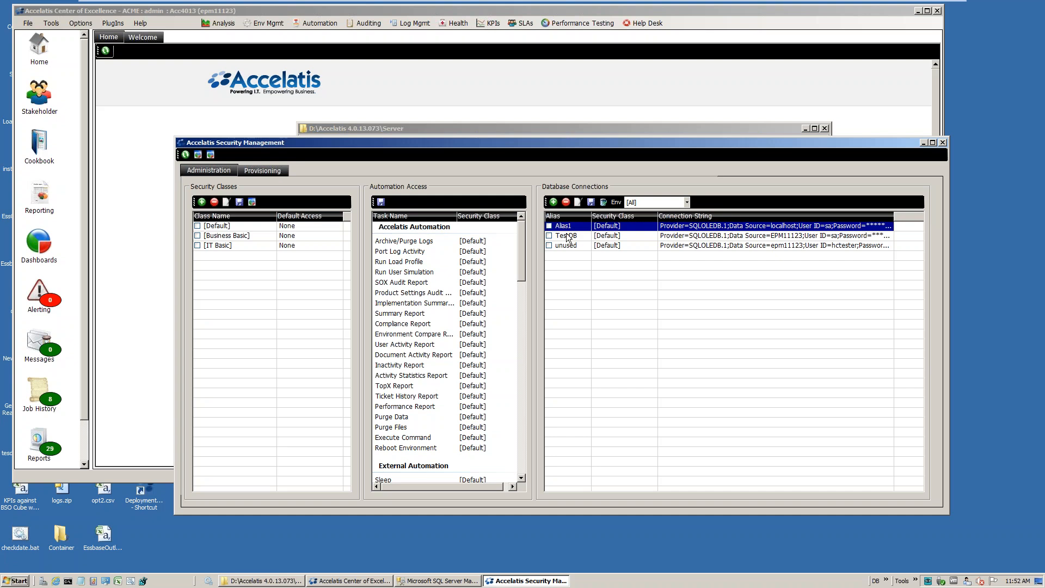
pyautogui.click(943, 142)
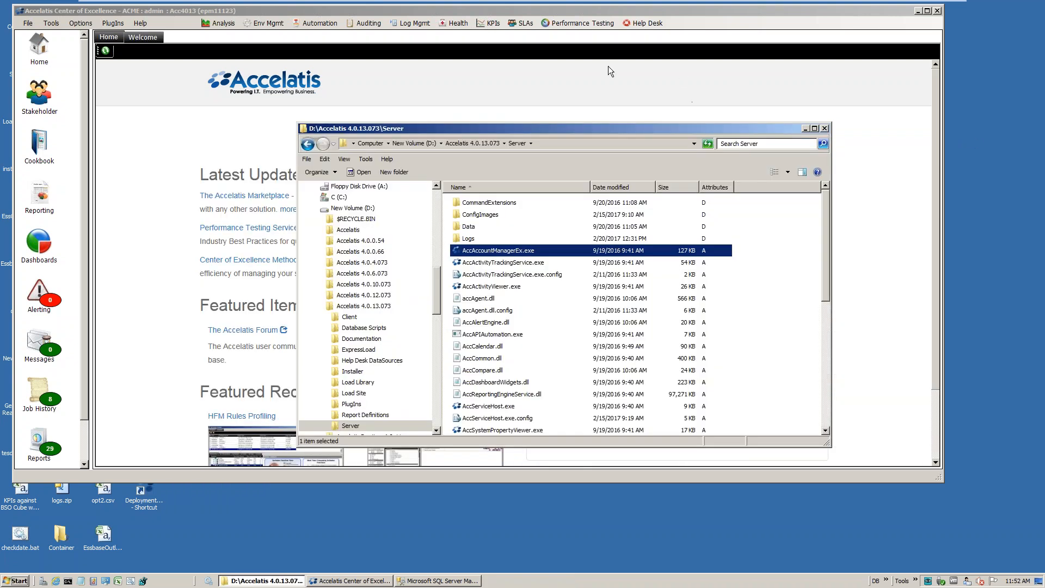
# Switch to Accelatis Center of Excellence and open the Health Check Designer from the health checks
pyautogui.click(624, 87)
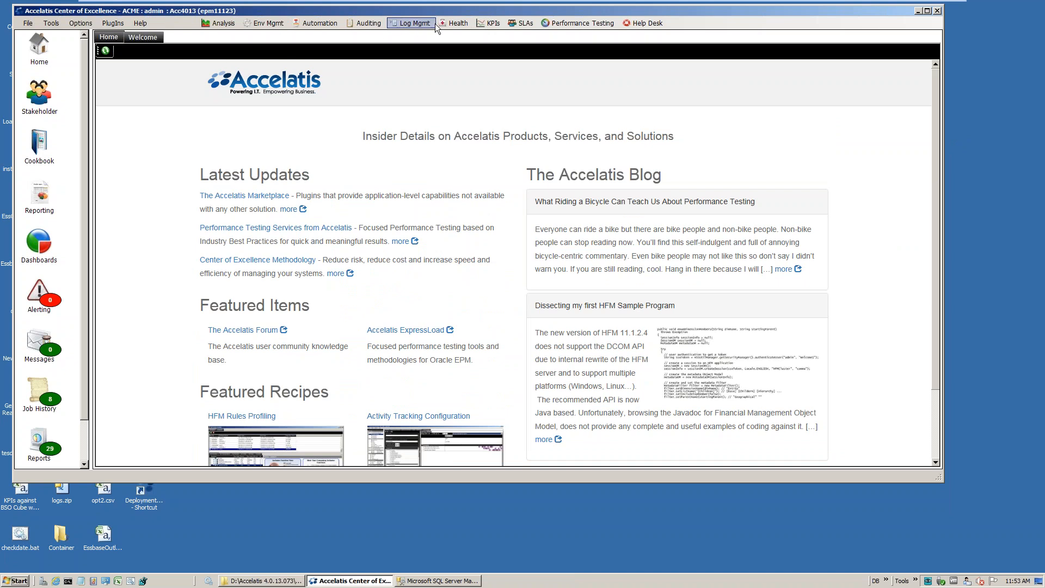
pyautogui.click(459, 23)
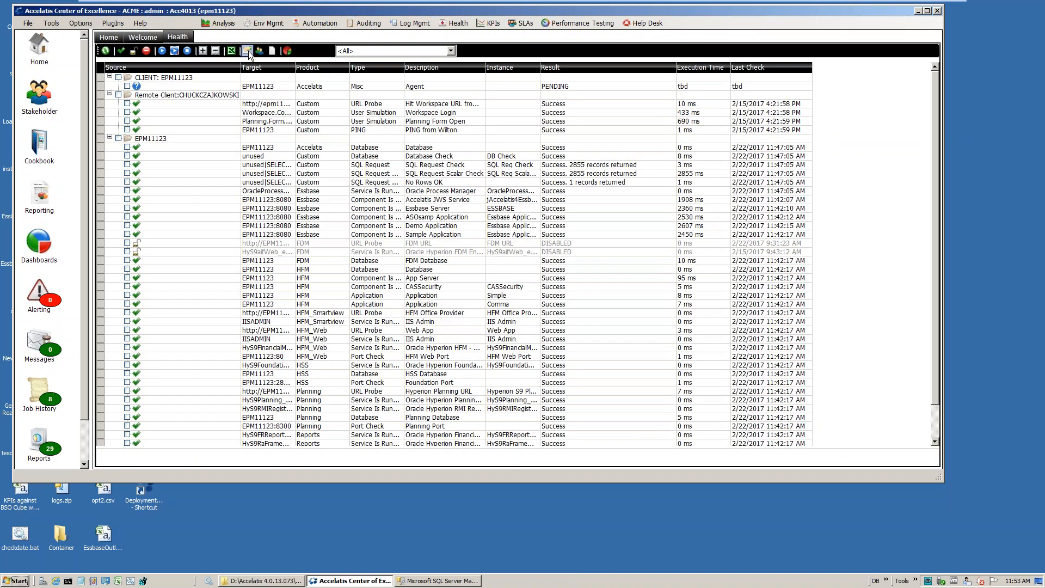
pyautogui.click(248, 50)
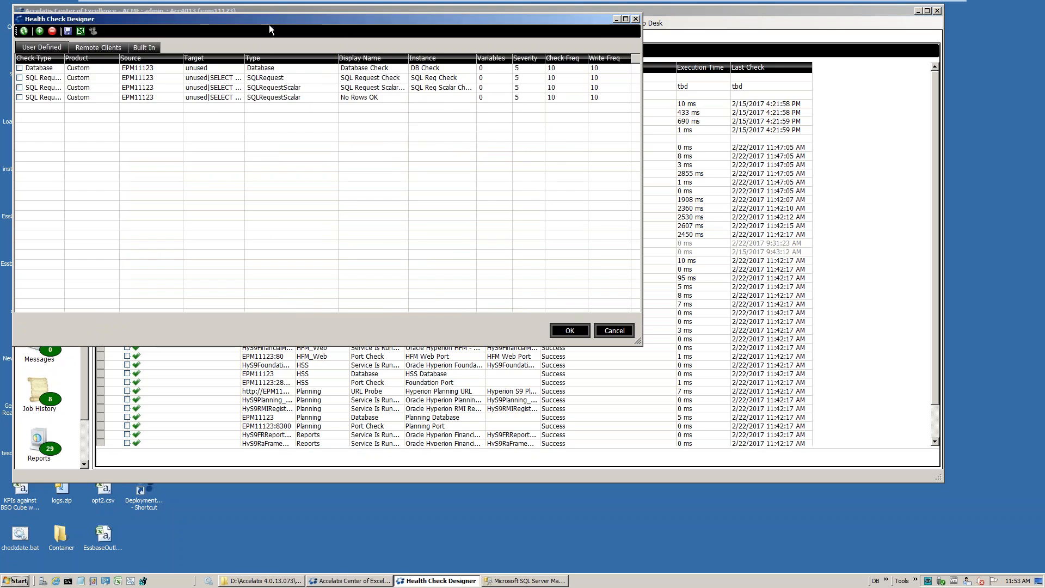
pyautogui.moveTo(269, 17); pyautogui.dragTo(388, 94)
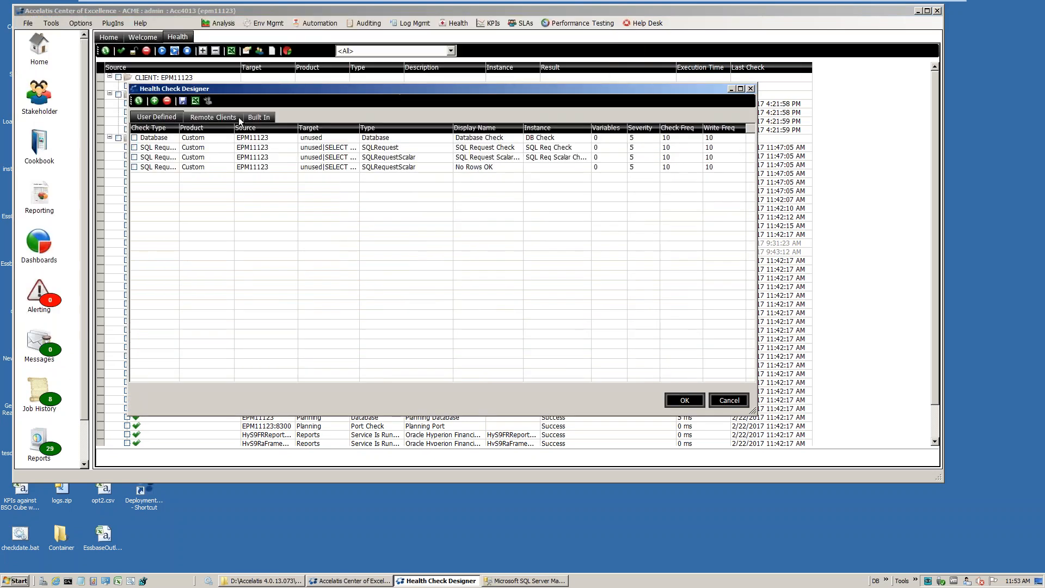
# Add a custom health check of type SQL Request Scalar with the display name TEST2
pyautogui.click(154, 100)
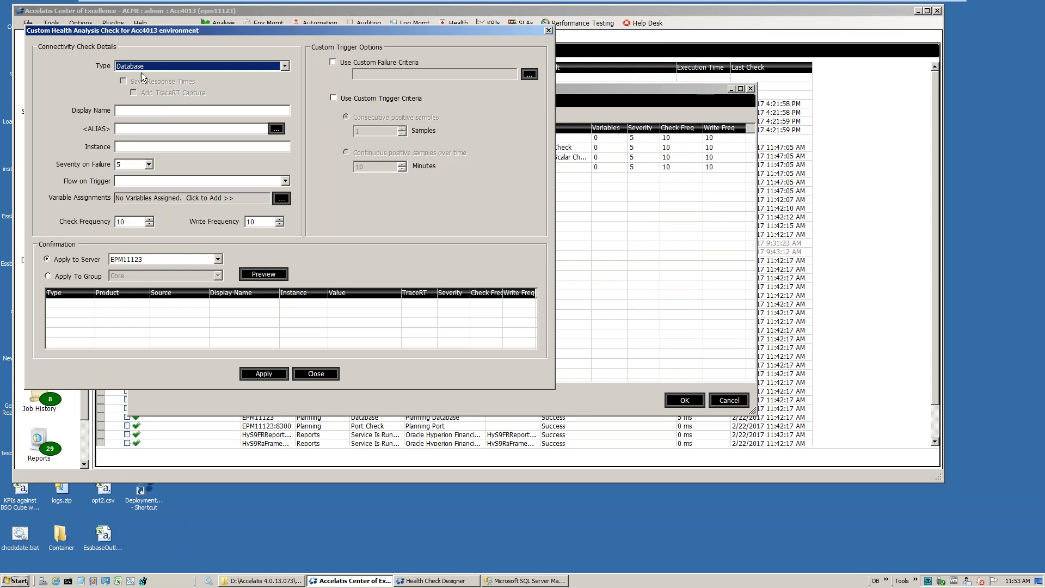
pyautogui.click(169, 66)
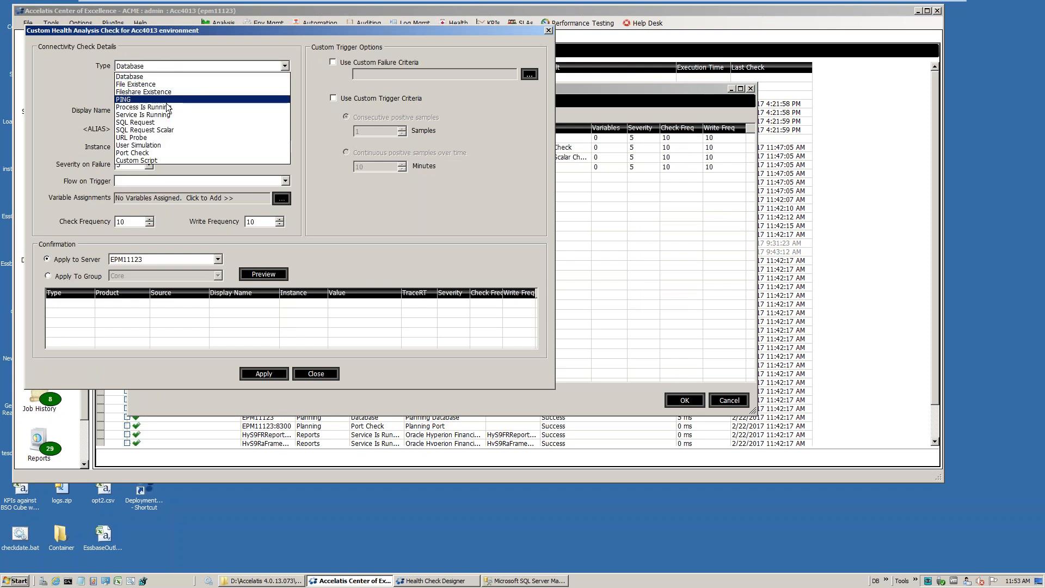
pyautogui.click(169, 122)
pyautogui.click(181, 70)
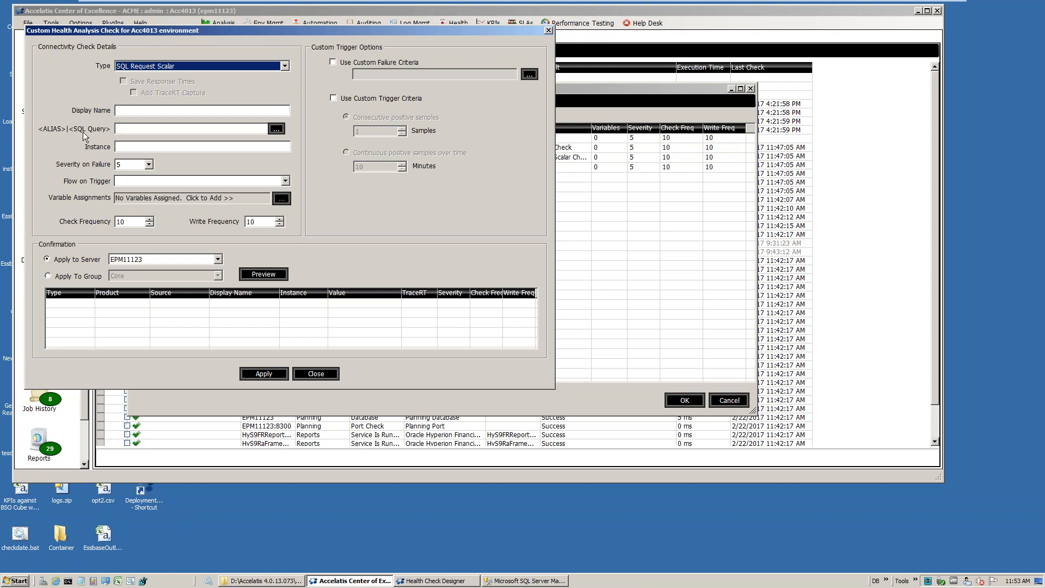
pyautogui.click(139, 111)
pyautogui.write('TE')
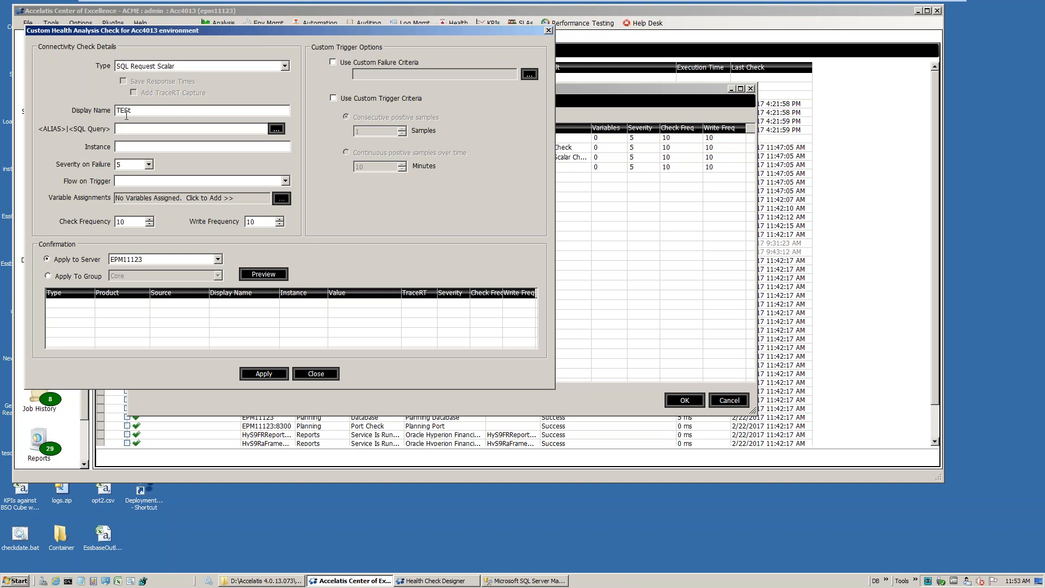
pyautogui.write('ST2')
# Assign the alias Alias1 and the query SELECT Count(*) from HFM_ERRORLOG to the TEST2 check
pyautogui.click(276, 128)
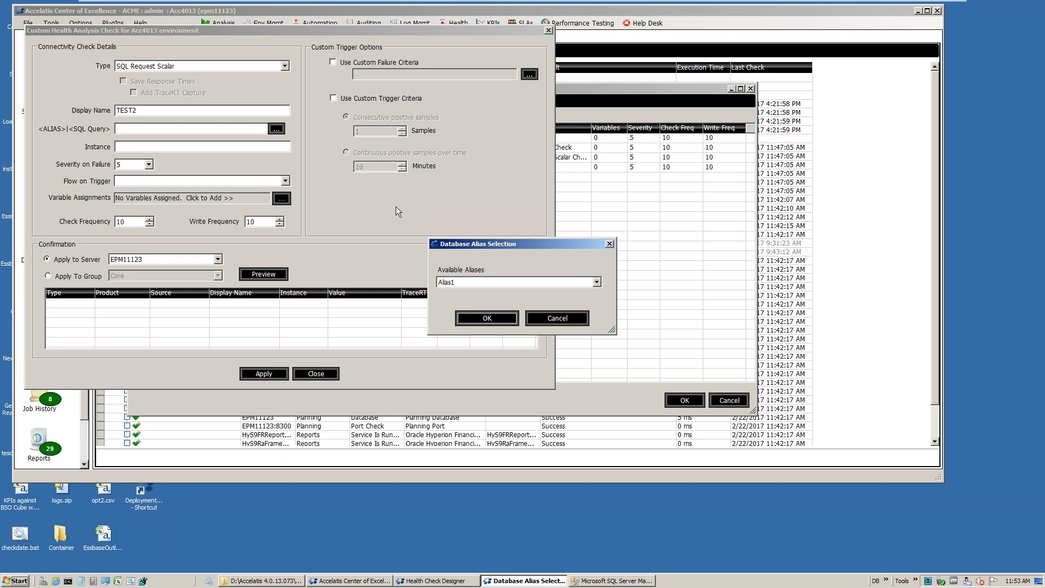
pyautogui.click(491, 282)
pyautogui.click(471, 292)
pyautogui.click(486, 315)
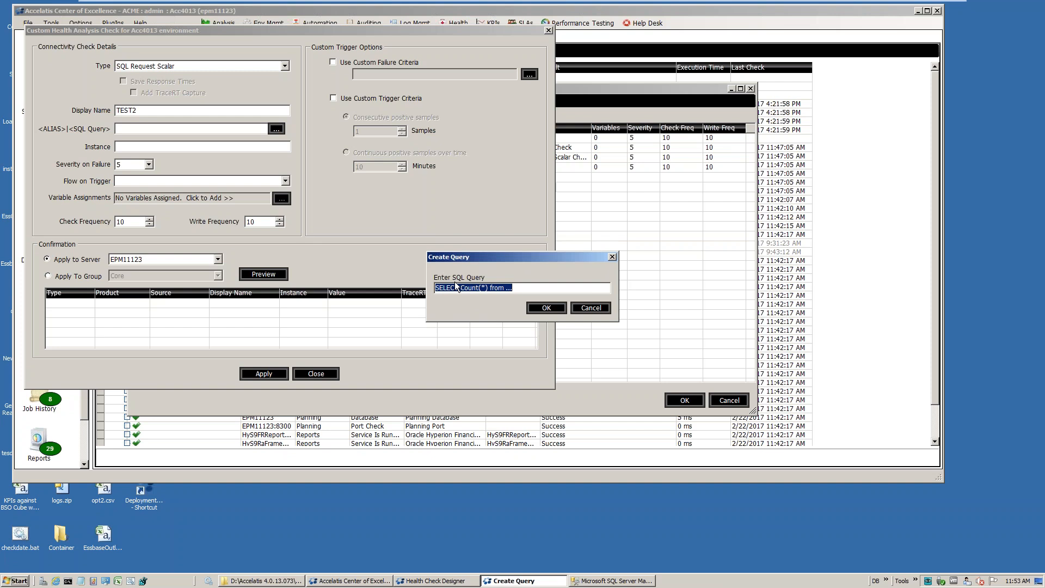
pyautogui.click(524, 288)
pyautogui.write('HFM_ERROR')
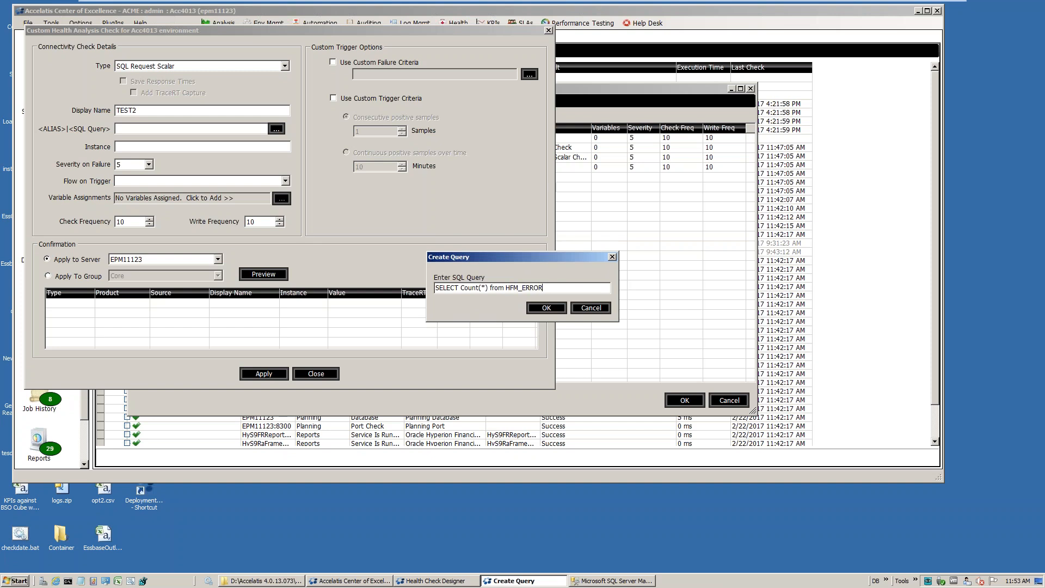
pyautogui.write('LOG')
pyautogui.click(547, 308)
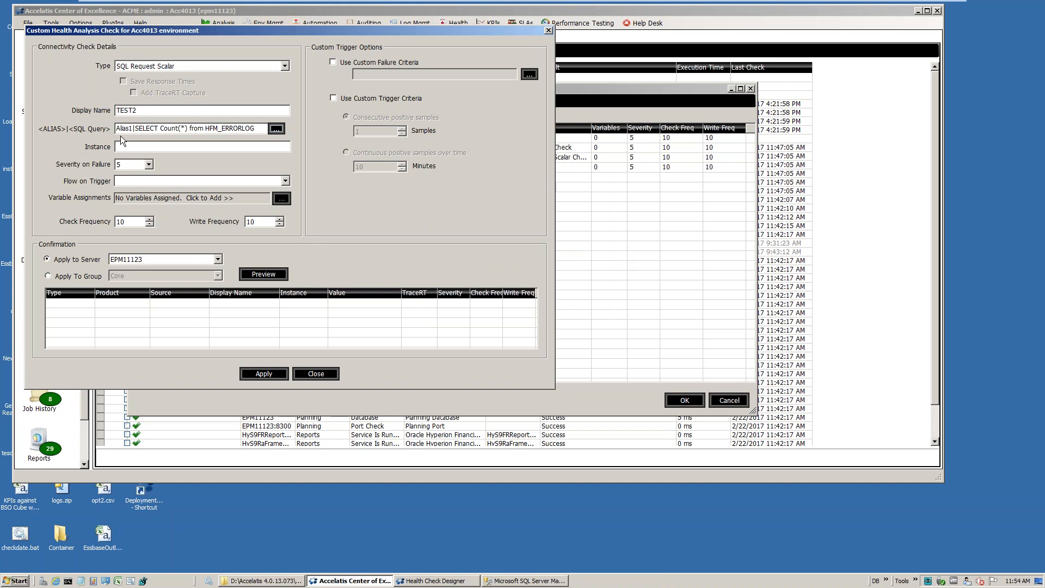
# Set the instance to Error Table, preview and apply the check to server EPM11123, and select TEST2 among the user-defined checks
pyautogui.click(156, 149)
pyautogui.write('Error Table')
pyautogui.click(261, 275)
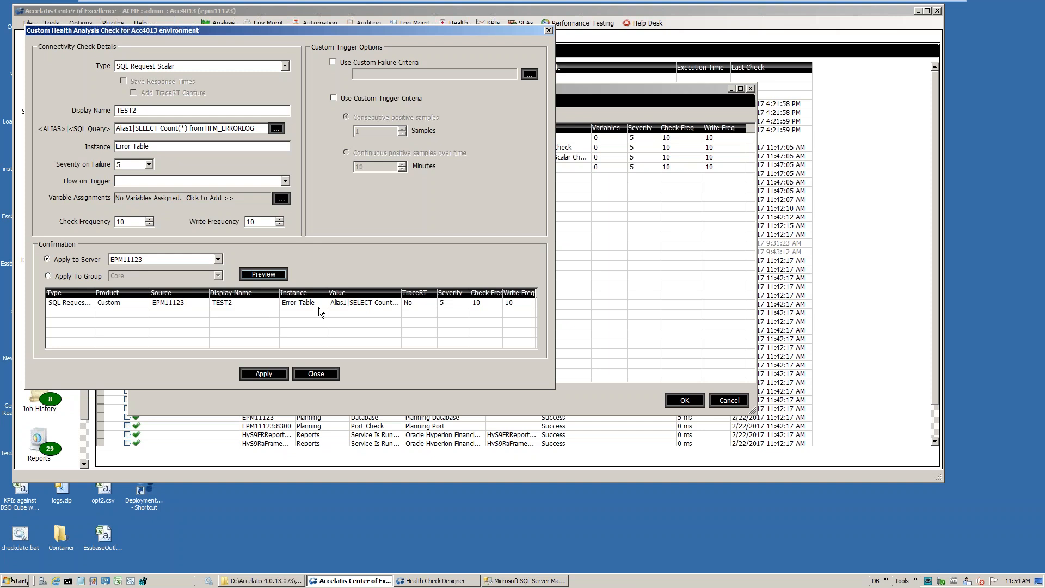
pyautogui.click(266, 372)
pyautogui.click(316, 374)
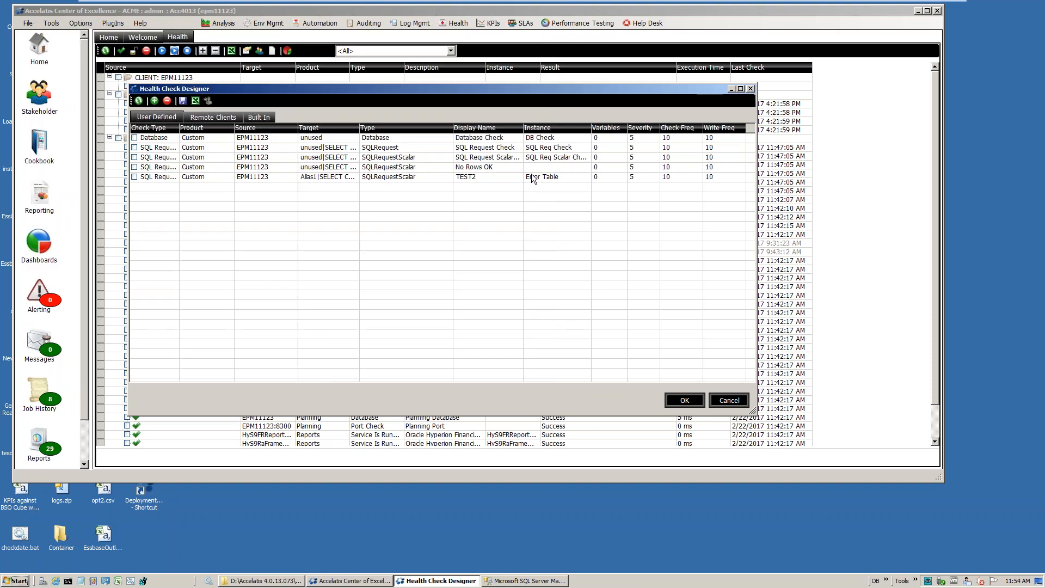
pyautogui.click(474, 177)
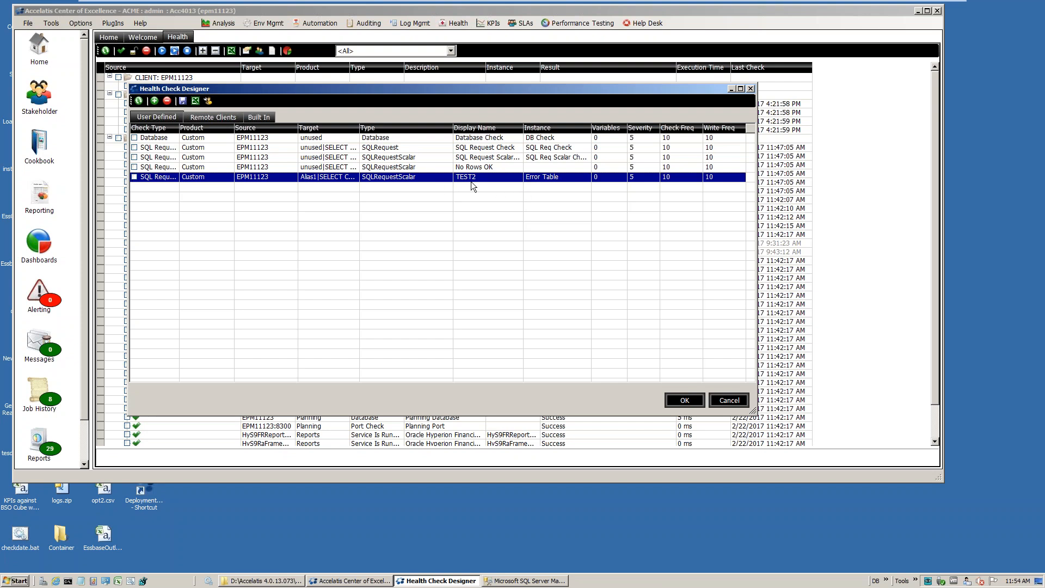
# Save the changes made in the Health Check Designer and filter the health check list to Custom
pyautogui.click(685, 400)
pyautogui.click(521, 317)
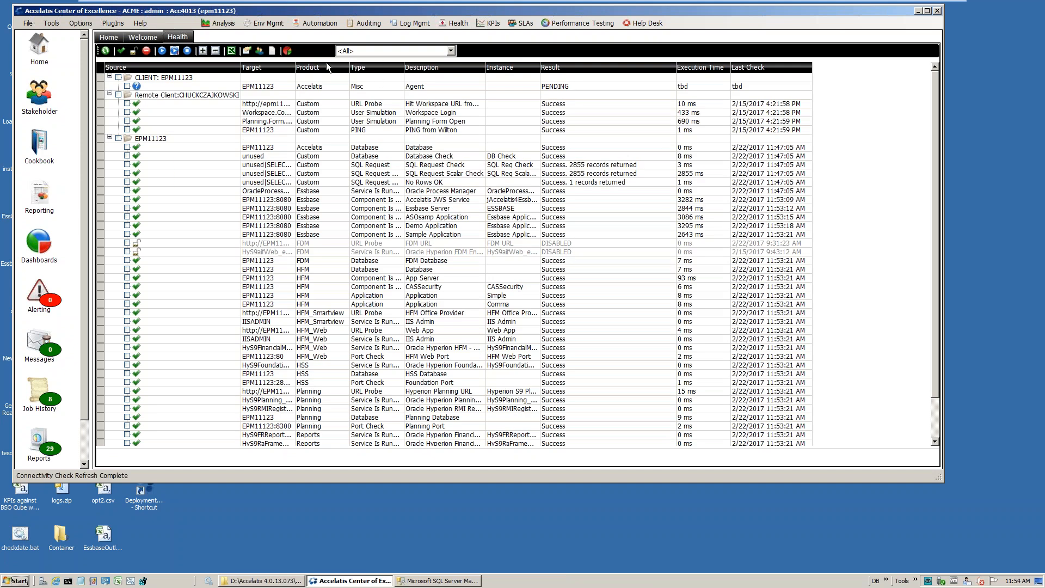
pyautogui.click(296, 52)
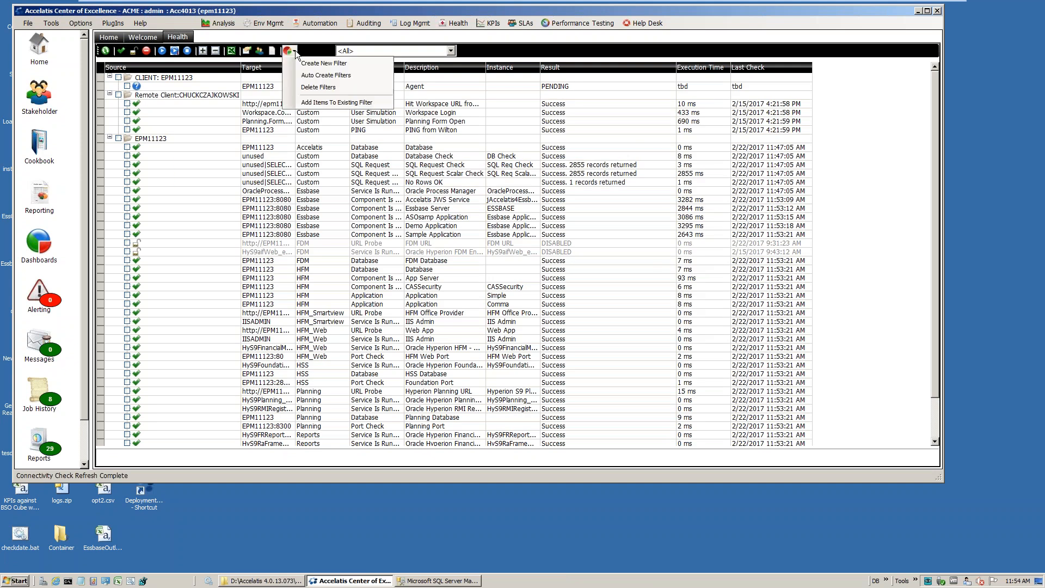
pyautogui.click(395, 51)
pyautogui.click(363, 146)
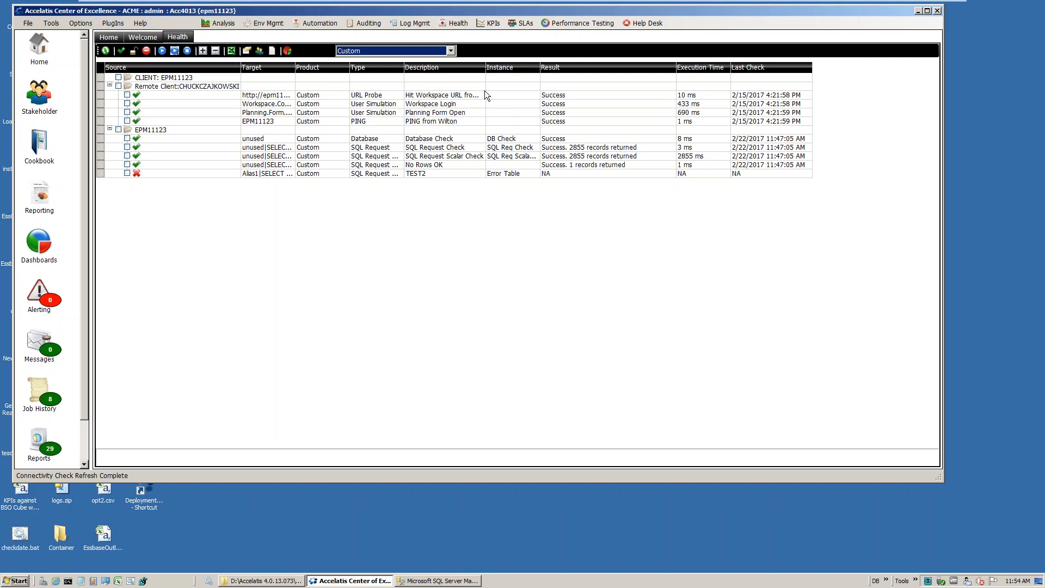
# Widen the Type and Description columns and examine the Database, SQL Request and SQL Request Scalar checks
pyautogui.click(405, 67)
pyautogui.moveTo(405, 67); pyautogui.dragTo(423, 66)
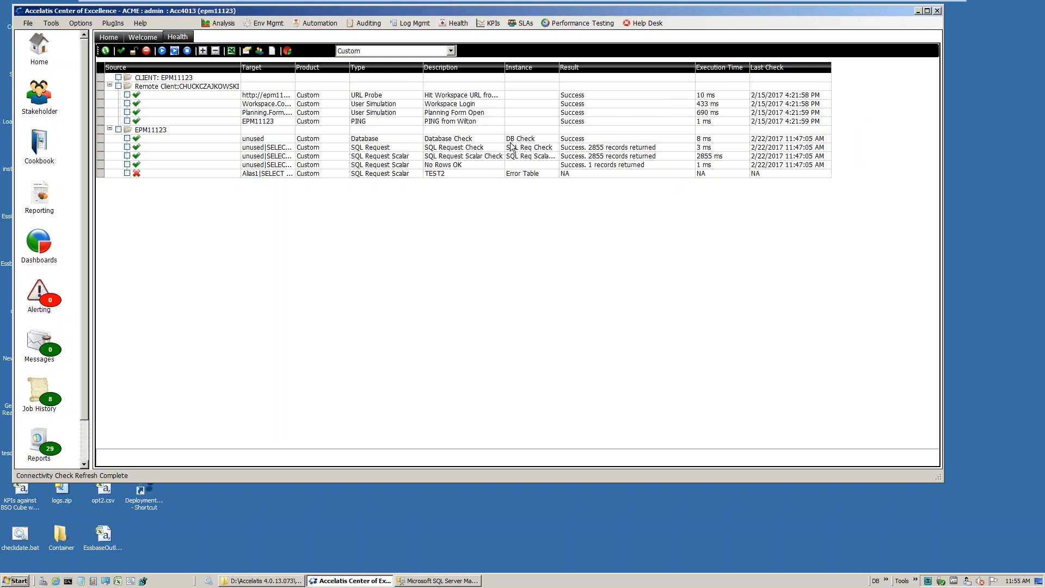
pyautogui.click(376, 141)
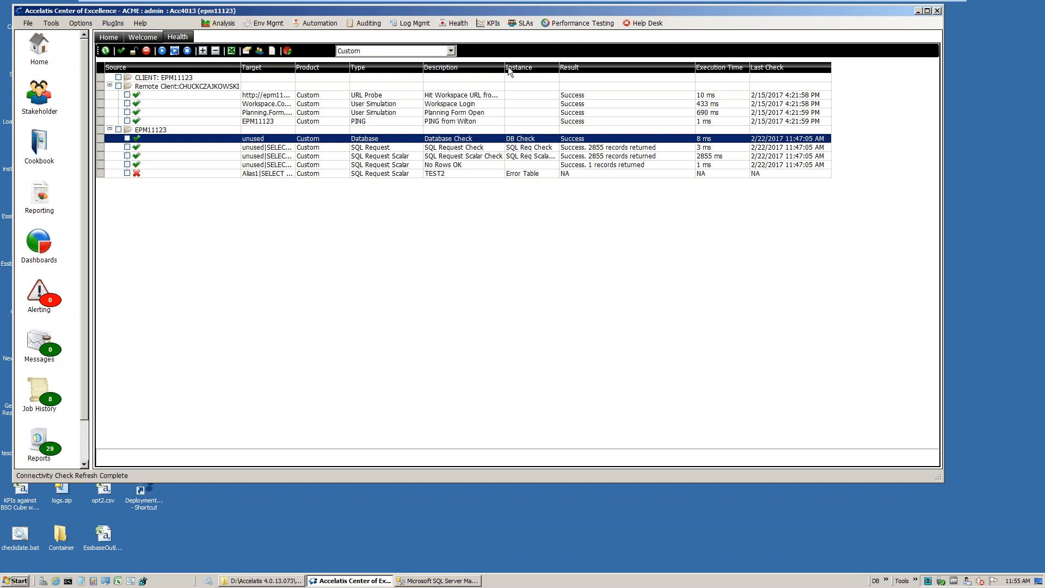
pyautogui.moveTo(505, 67); pyautogui.dragTo(520, 67)
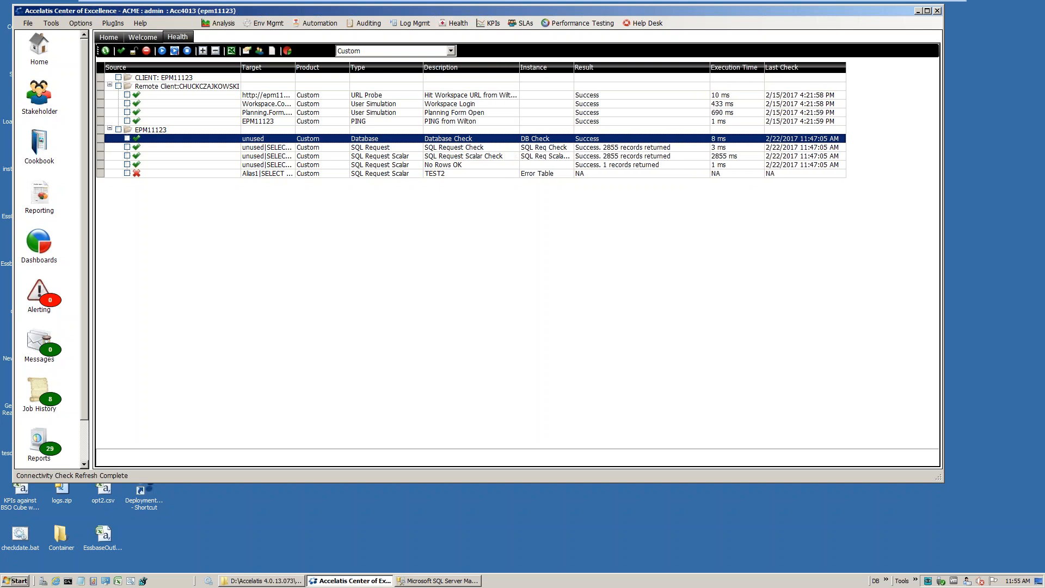
pyautogui.click(465, 148)
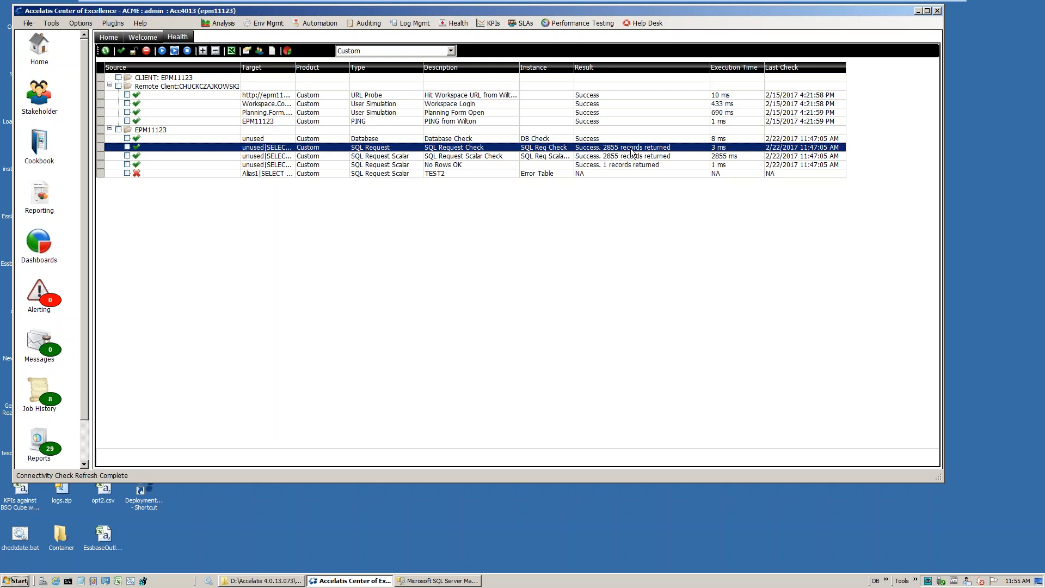
pyautogui.click(475, 157)
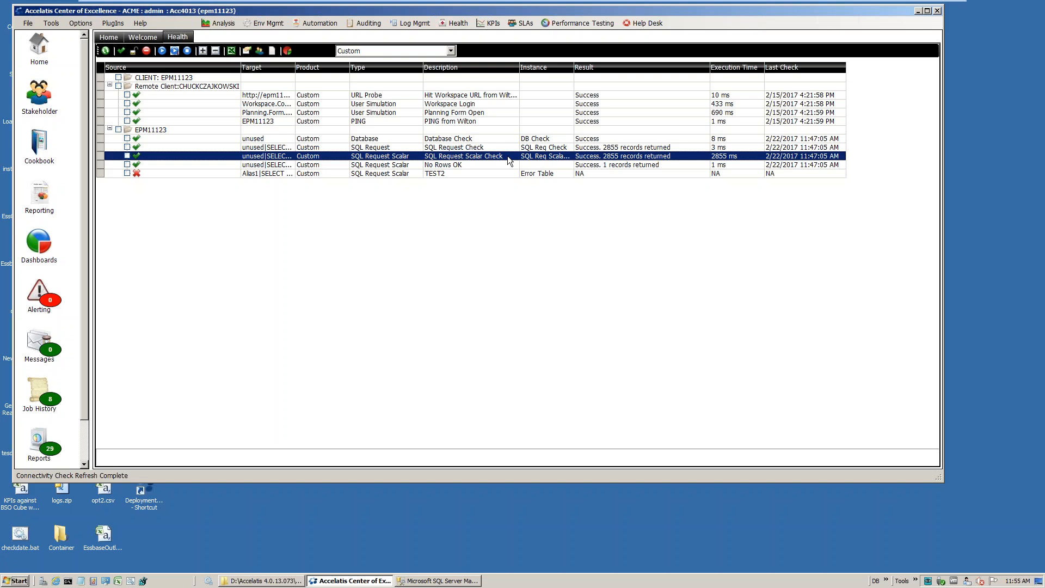
# Widen the Target column to read the full SQL queries, narrow it again and examine the SQL Request Scalar Check's execution time
pyautogui.moveTo(294, 69); pyautogui.dragTo(327, 68)
pyautogui.click(390, 81)
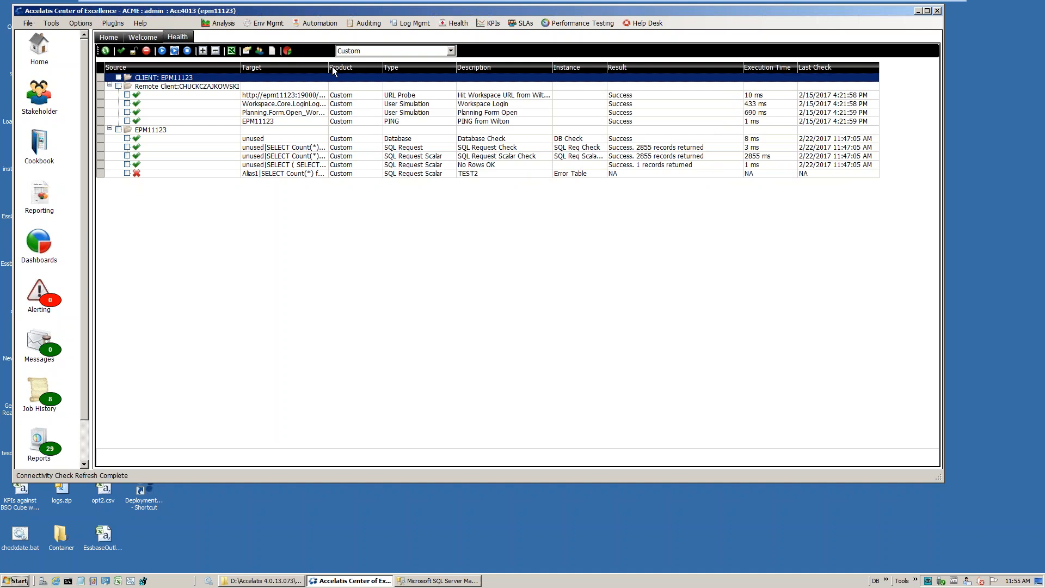
pyautogui.moveTo(329, 66); pyautogui.dragTo(520, 73)
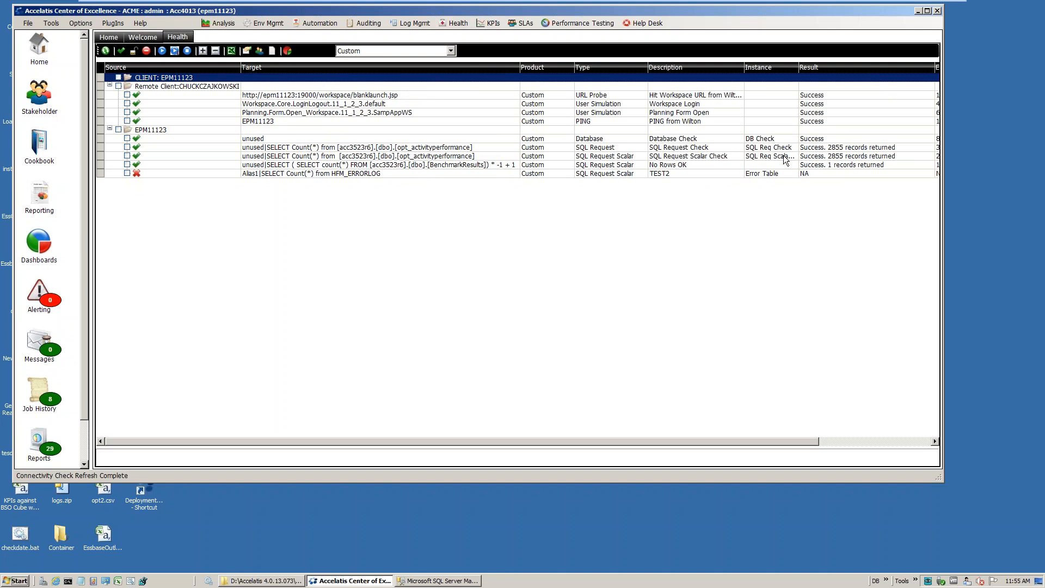
pyautogui.moveTo(521, 67); pyautogui.dragTo(372, 65)
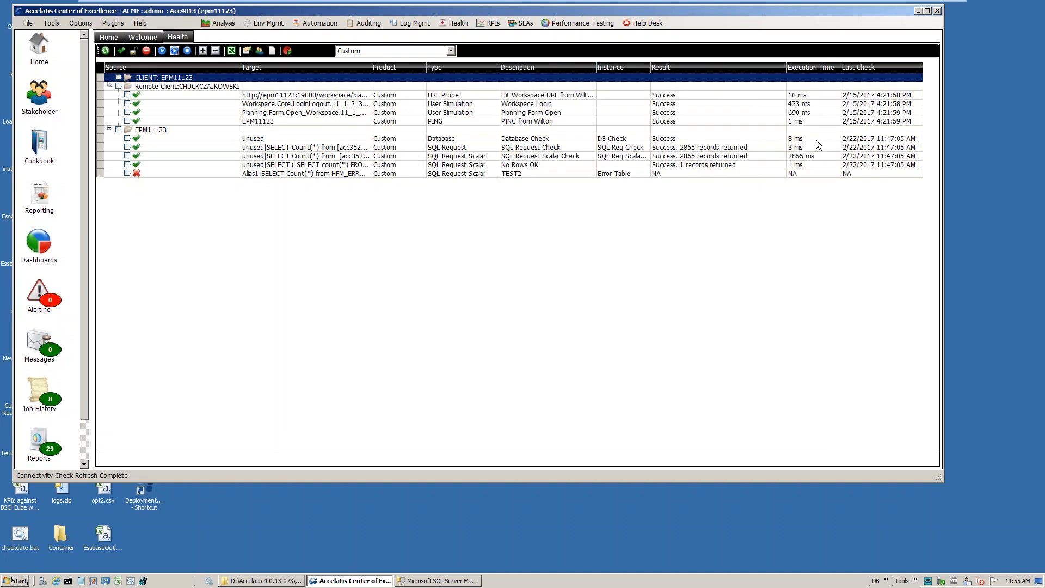
pyautogui.click(802, 157)
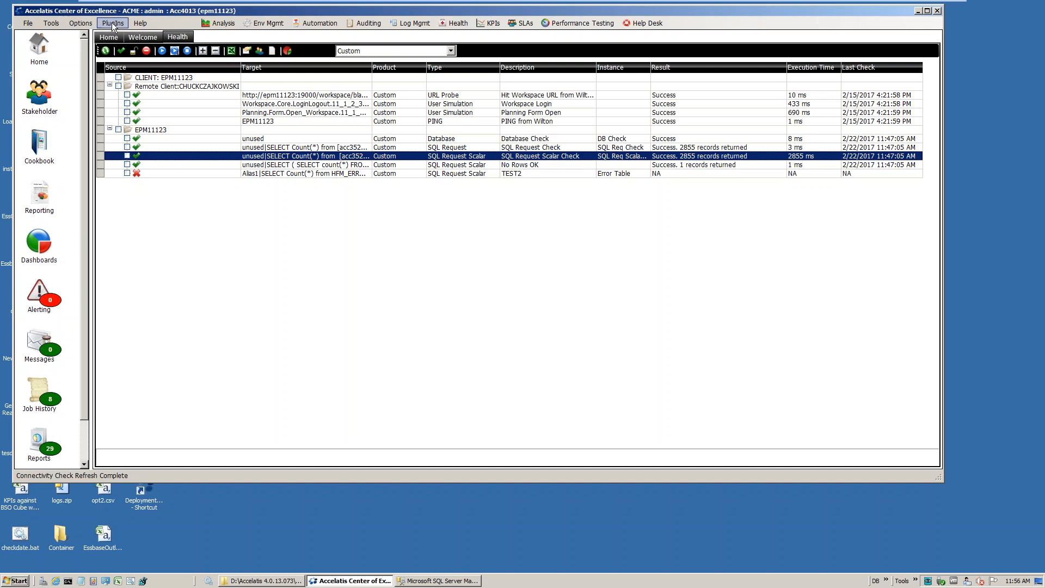
# Open the Performance Lab and switch its data selection from KPIs to Connectivity
pyautogui.click(50, 23)
pyautogui.click(60, 115)
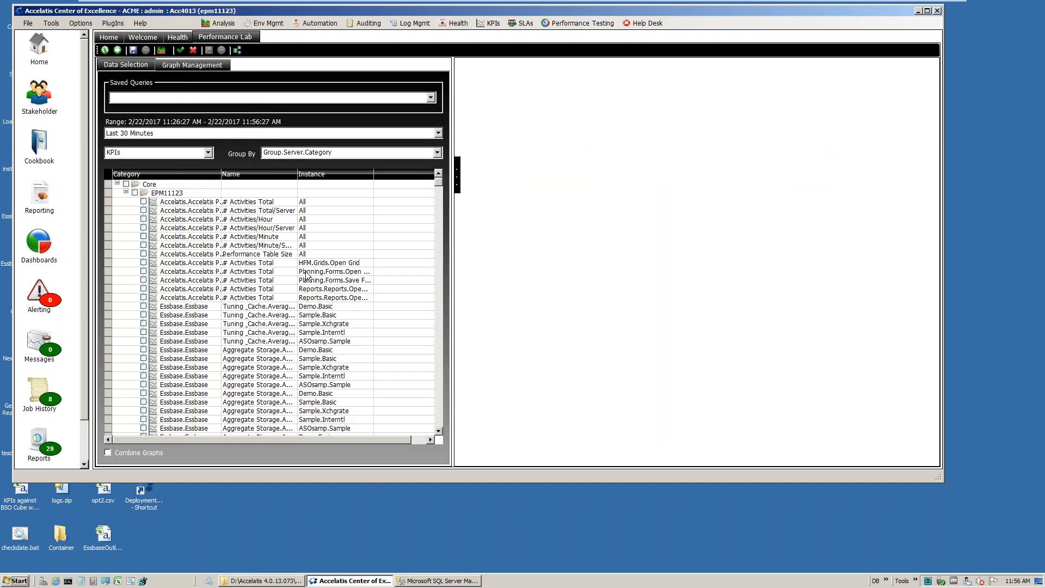
pyautogui.moveTo(436, 181); pyautogui.dragTo(427, 385)
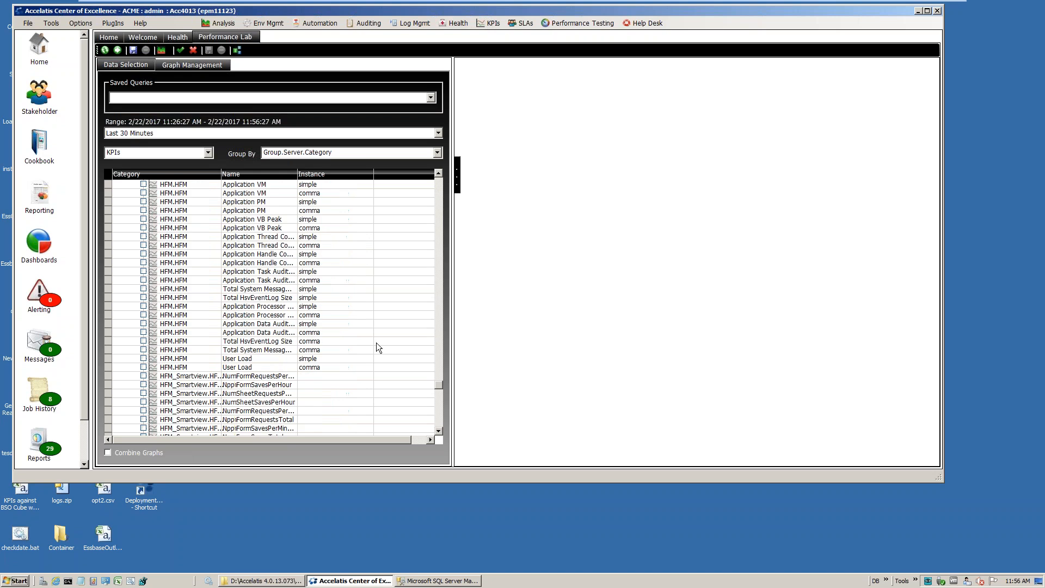
pyautogui.click(171, 153)
pyautogui.click(164, 173)
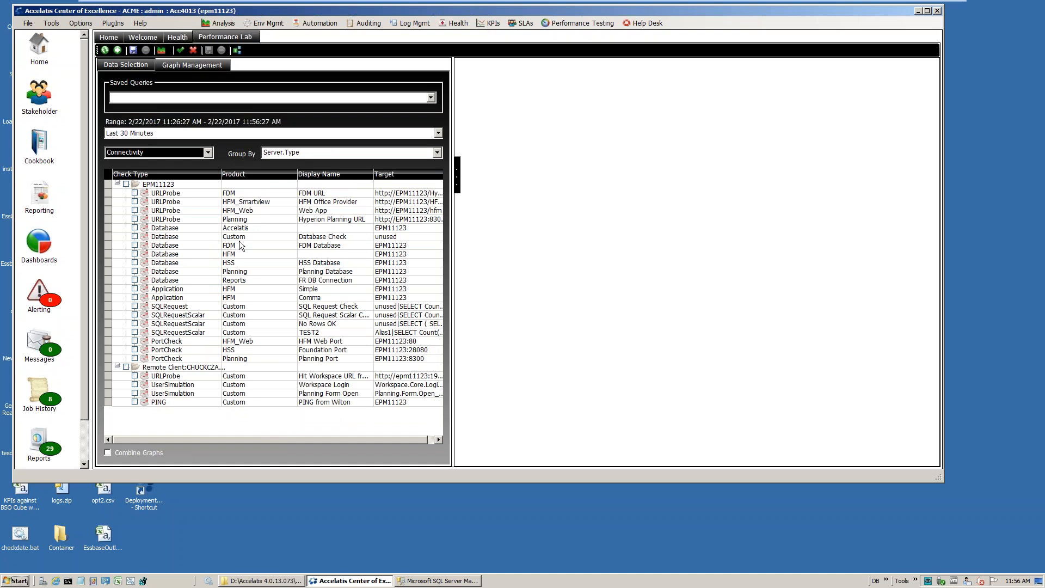
# Graph the custom Database Check, SQL Request Check and SQL Request Scalar Check over the last 30 minutes, each in its own graph
pyautogui.click(135, 236)
pyautogui.click(117, 50)
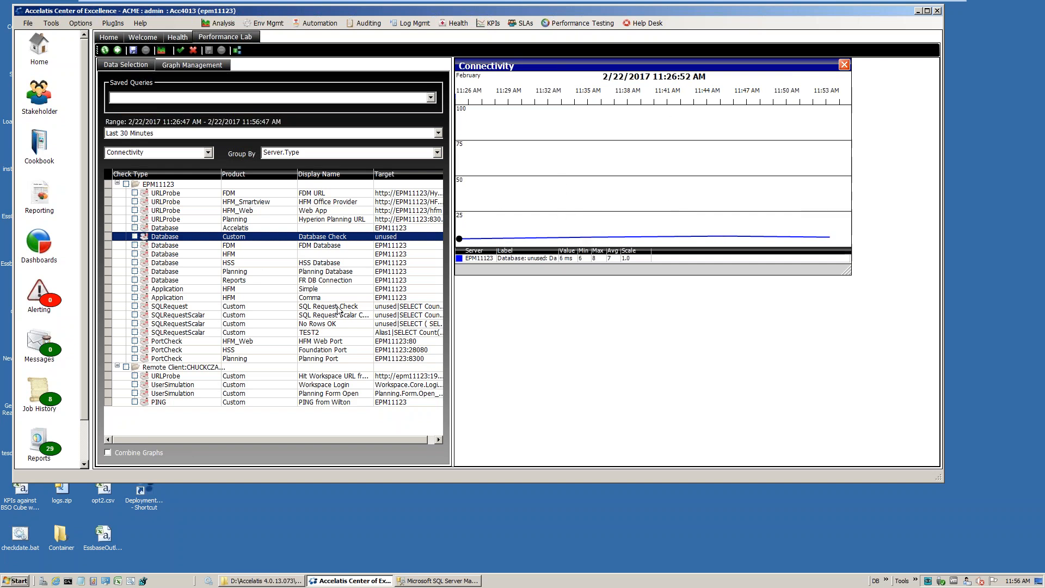
pyautogui.click(139, 308)
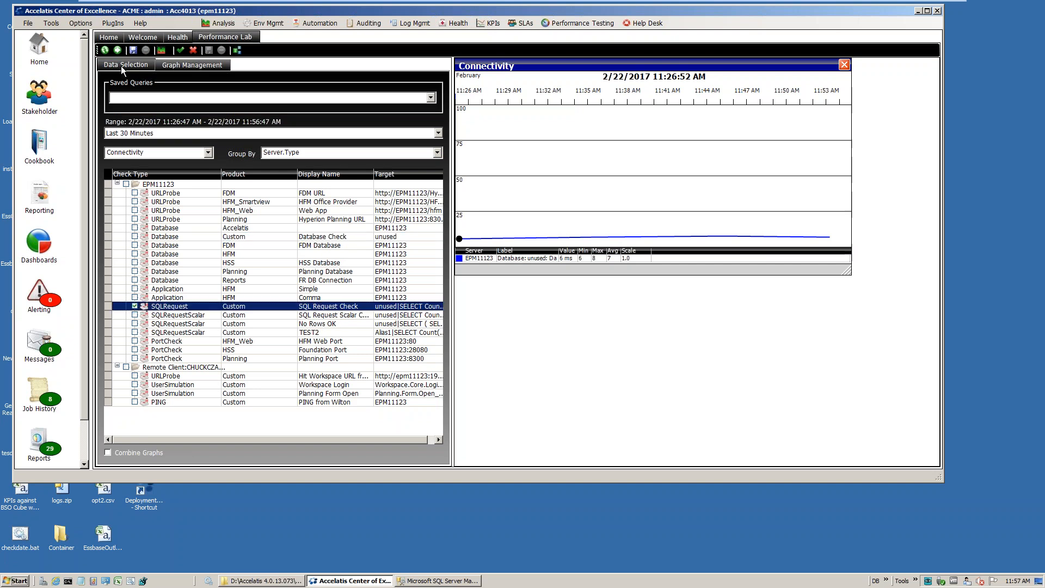
pyautogui.click(117, 50)
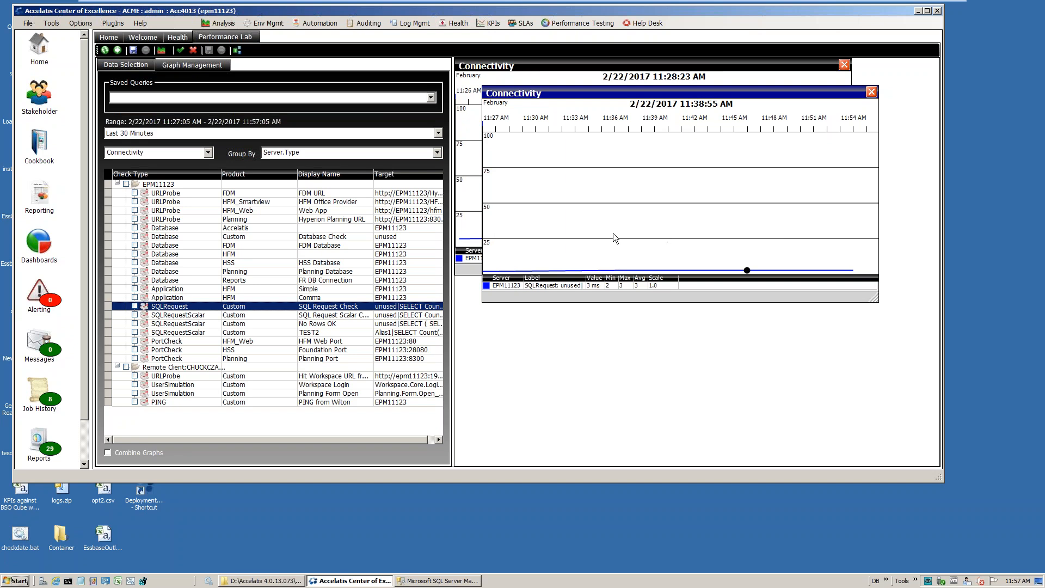
pyautogui.click(135, 315)
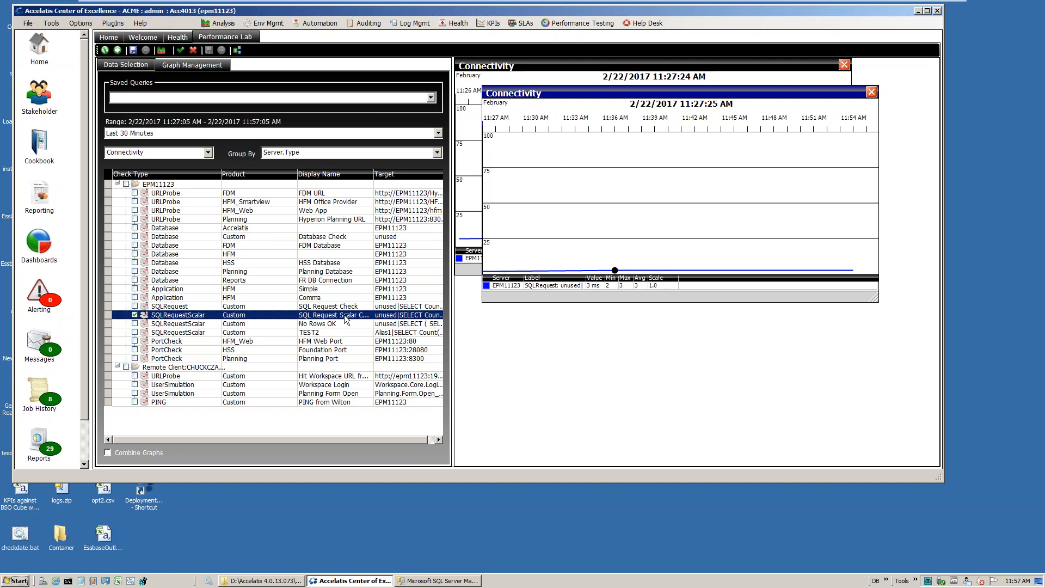
pyautogui.click(120, 50)
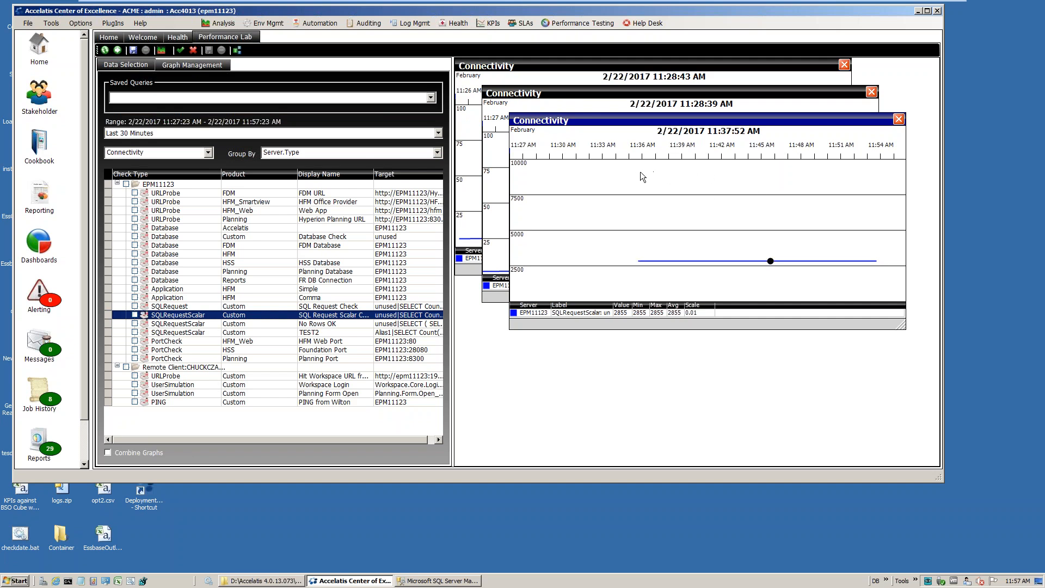
# Open the SQL Request Scalar Check from the Health Check Designer for editing and enable its custom failure criteria
pyautogui.click(176, 37)
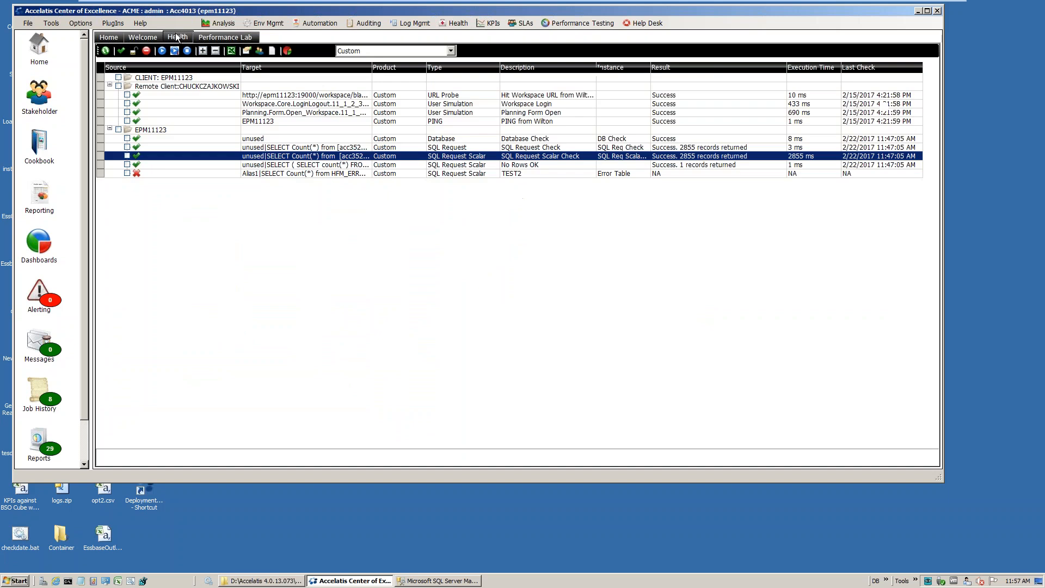
pyautogui.click(242, 51)
pyautogui.click(332, 122)
pyautogui.click(328, 112)
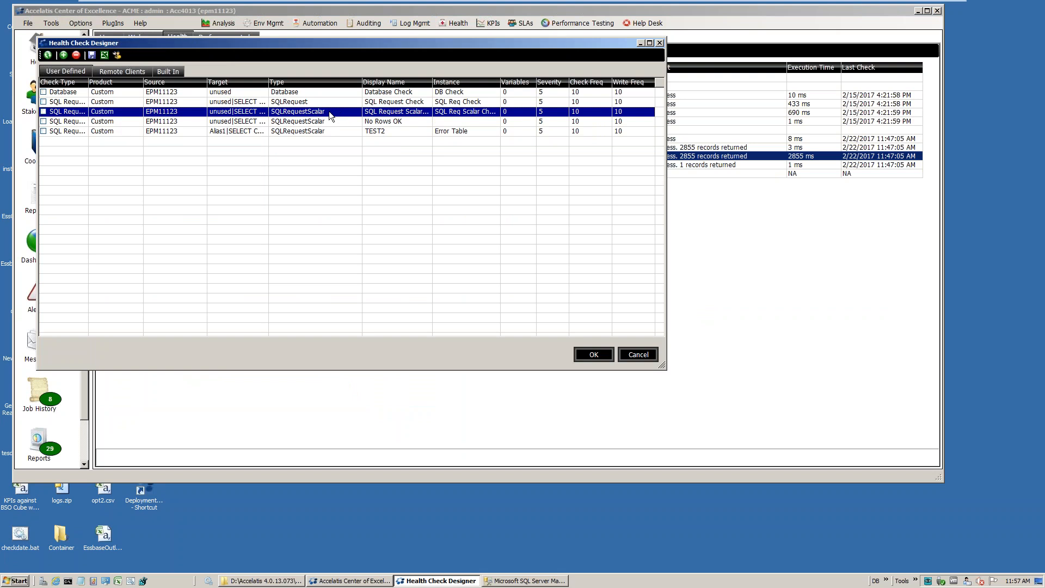
pyautogui.doubleClick(329, 111)
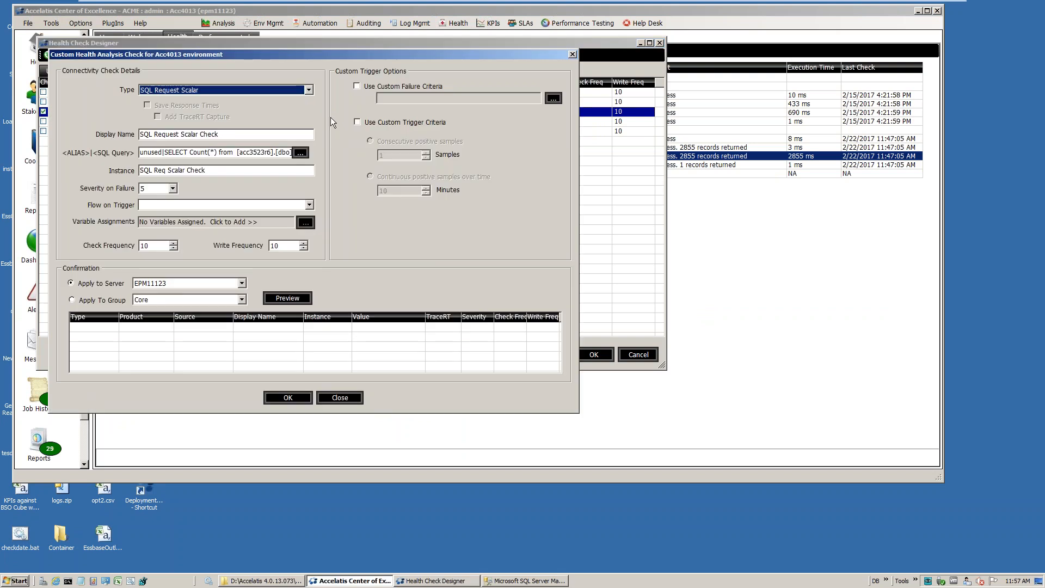
pyautogui.click(368, 86)
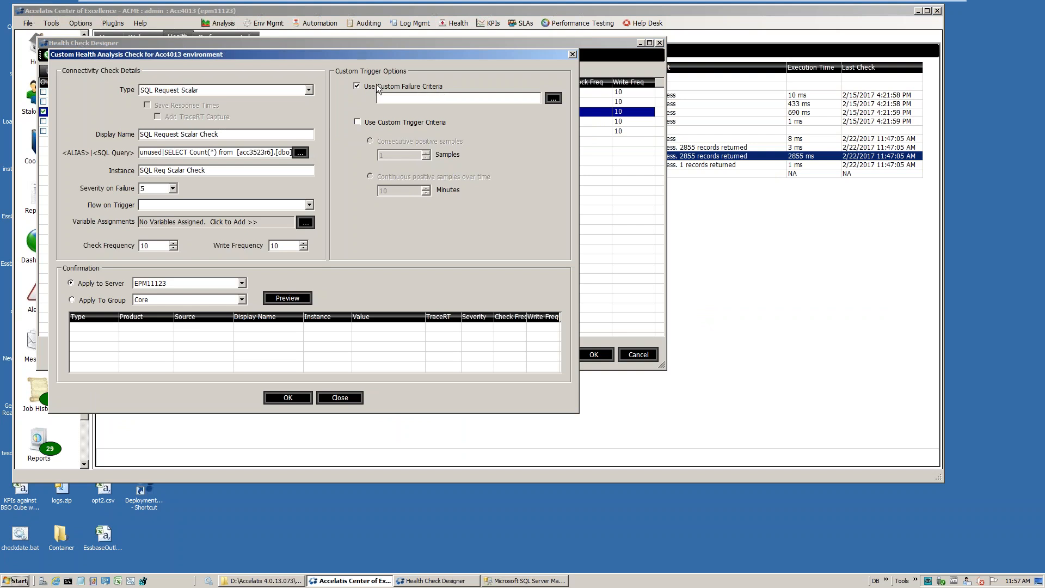
# Set the failure criteria to a low threshold of 500 with severity 5 and a high threshold of 1000
pyautogui.click(553, 99)
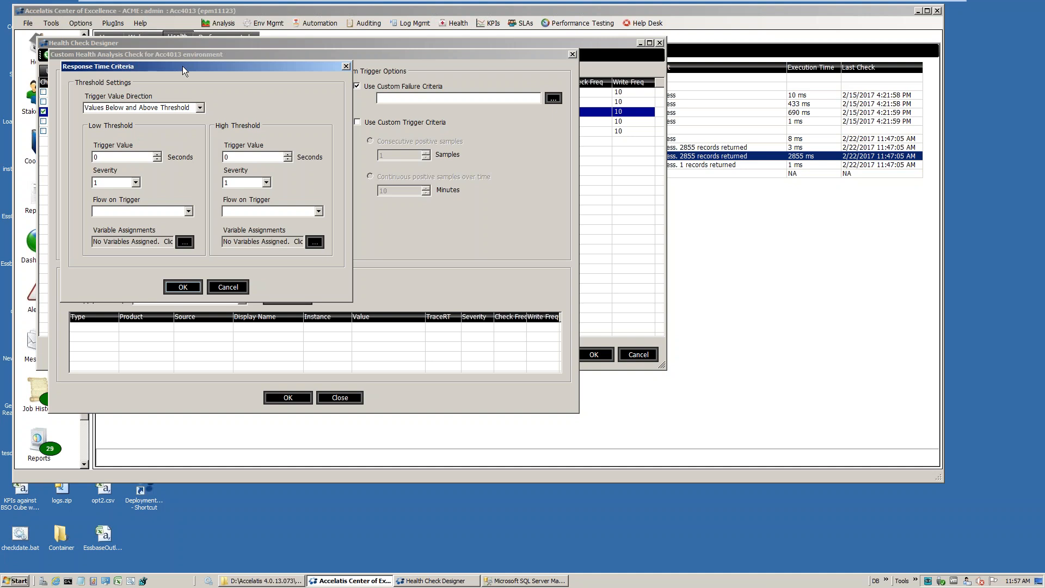
pyautogui.moveTo(183, 66); pyautogui.dragTo(234, 97)
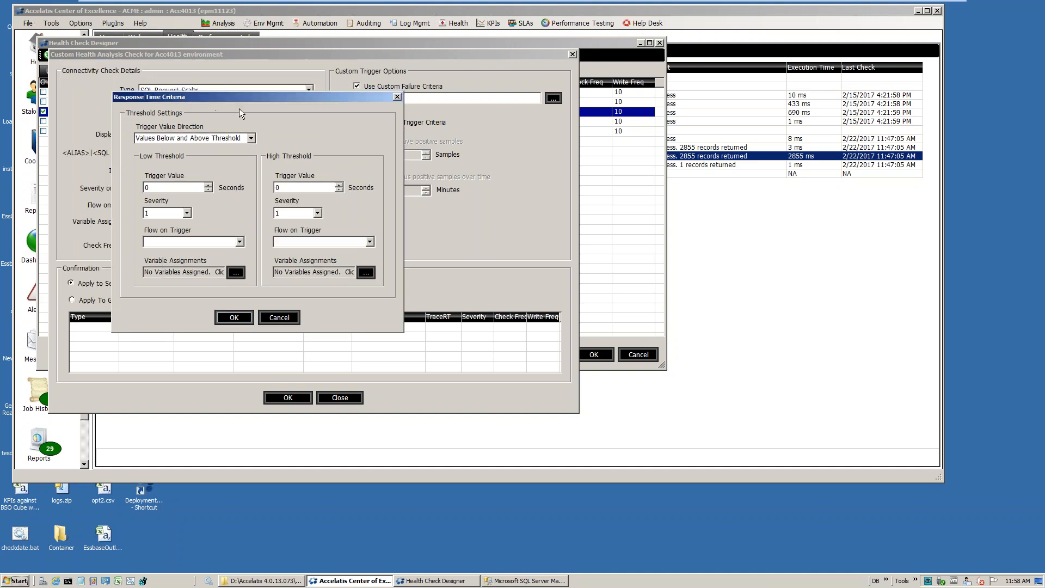
pyautogui.doubleClick(170, 188)
pyautogui.write('500')
pyautogui.click(299, 188)
pyautogui.write('1000')
pyautogui.click(164, 213)
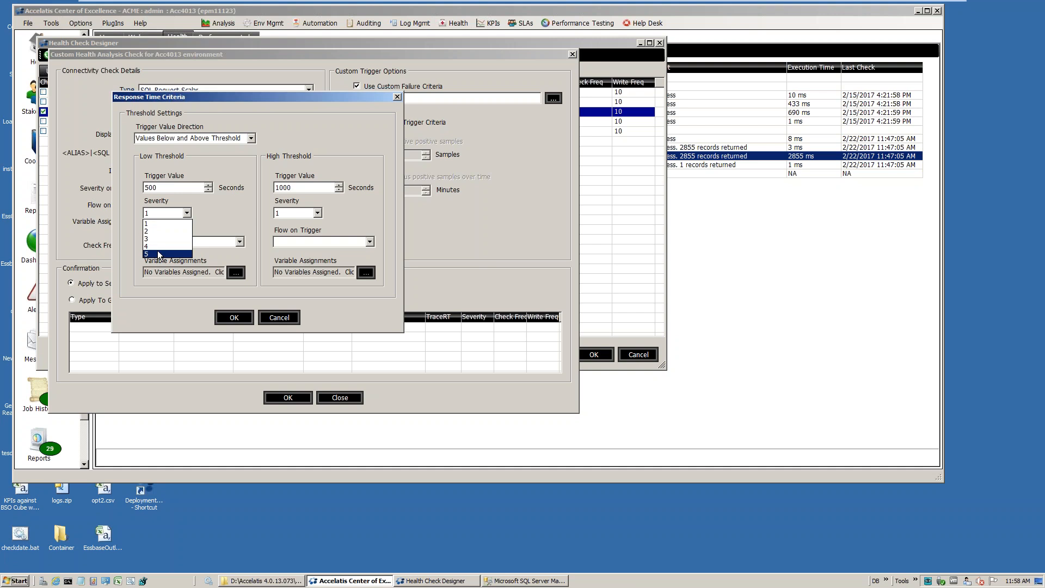
pyautogui.click(158, 254)
pyautogui.click(232, 321)
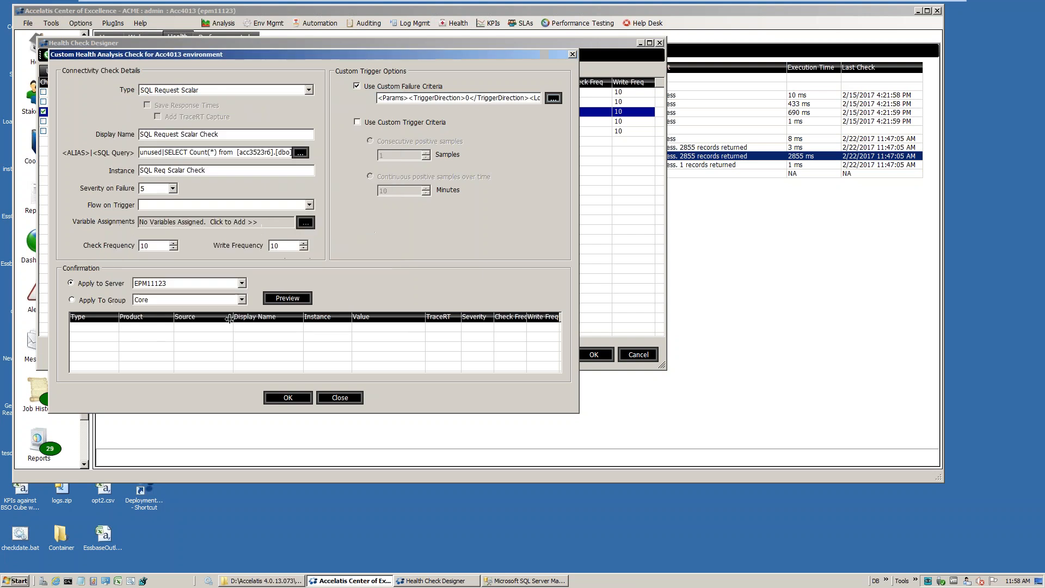
# Preview and accept the edited SQL Request Scalar Check, and close the Health Check Designer without saving the changes
pyautogui.click(290, 298)
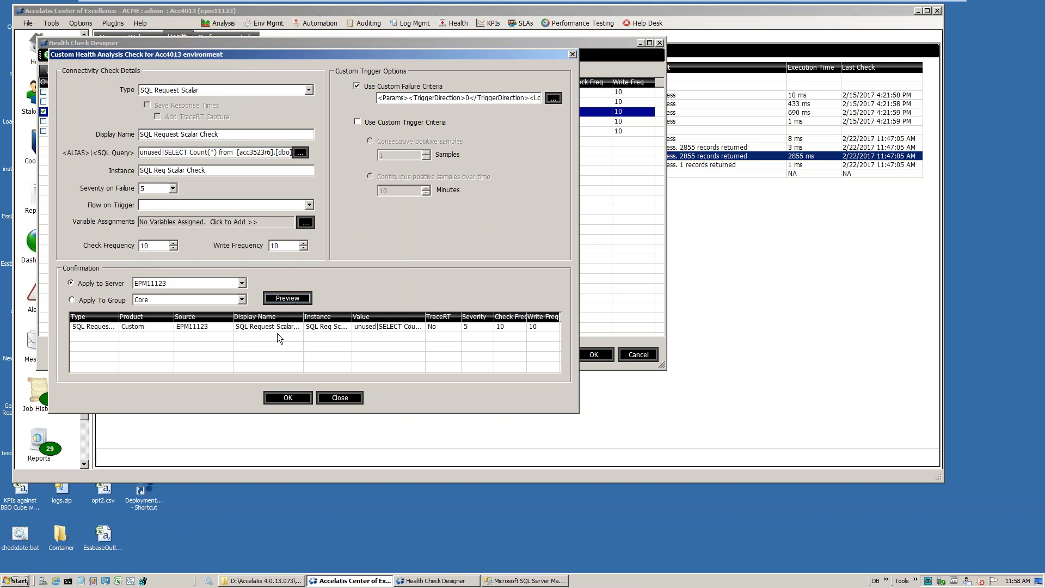
pyautogui.click(287, 398)
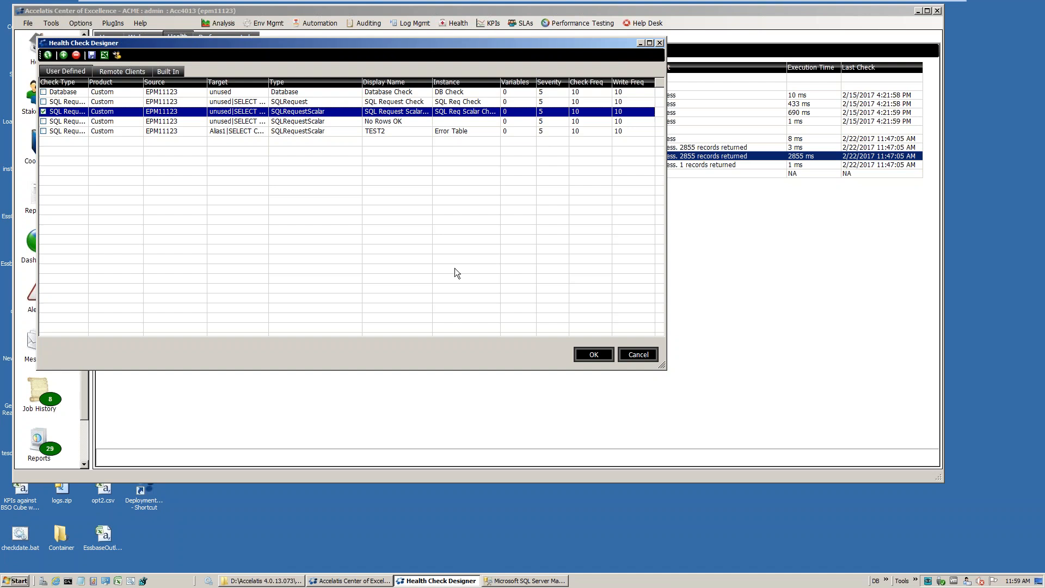
pyautogui.click(642, 357)
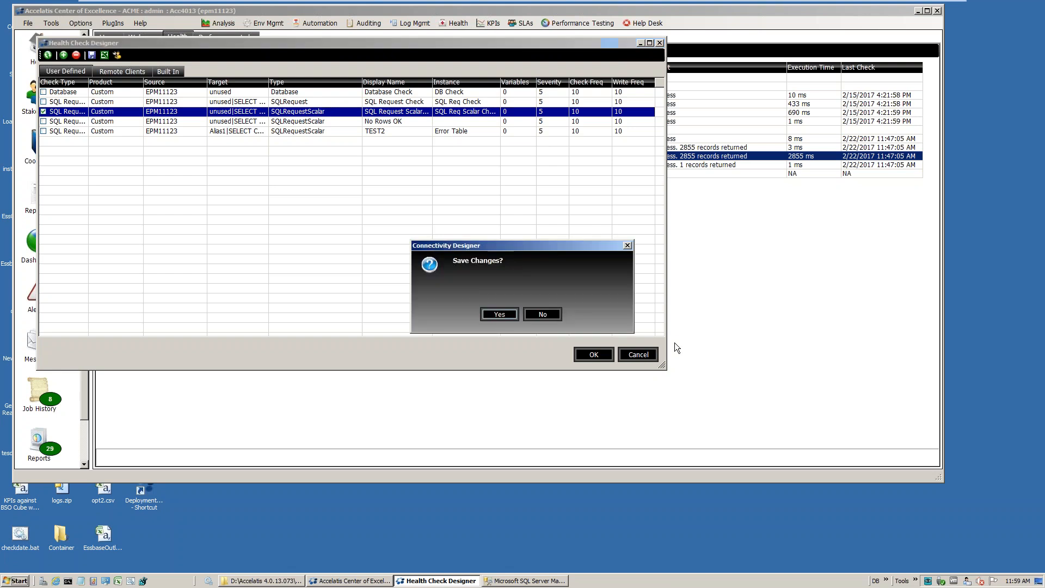
pyautogui.click(544, 315)
pyautogui.moveTo(643, 5)
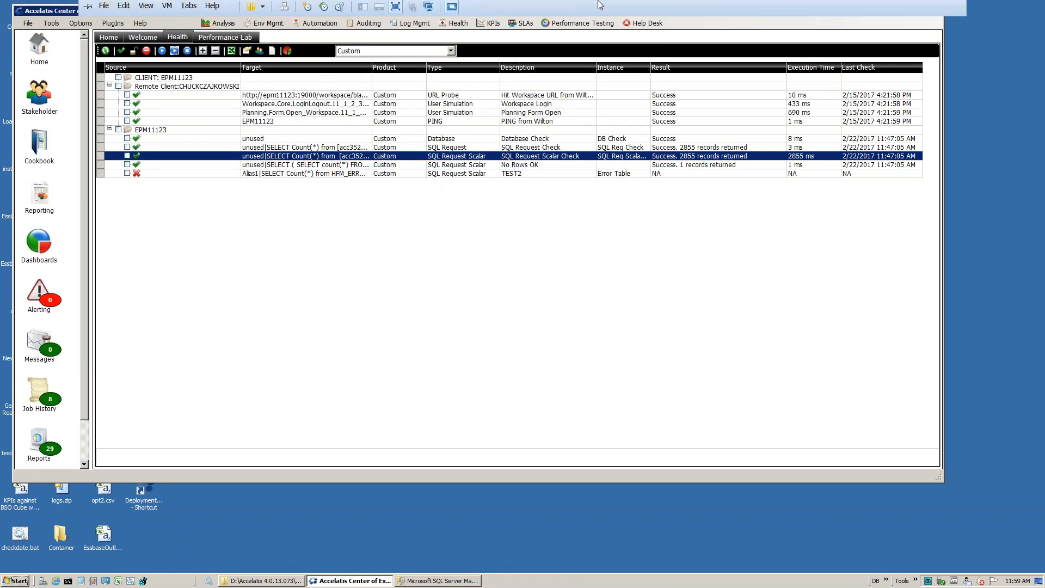
pyautogui.click(925, 11)
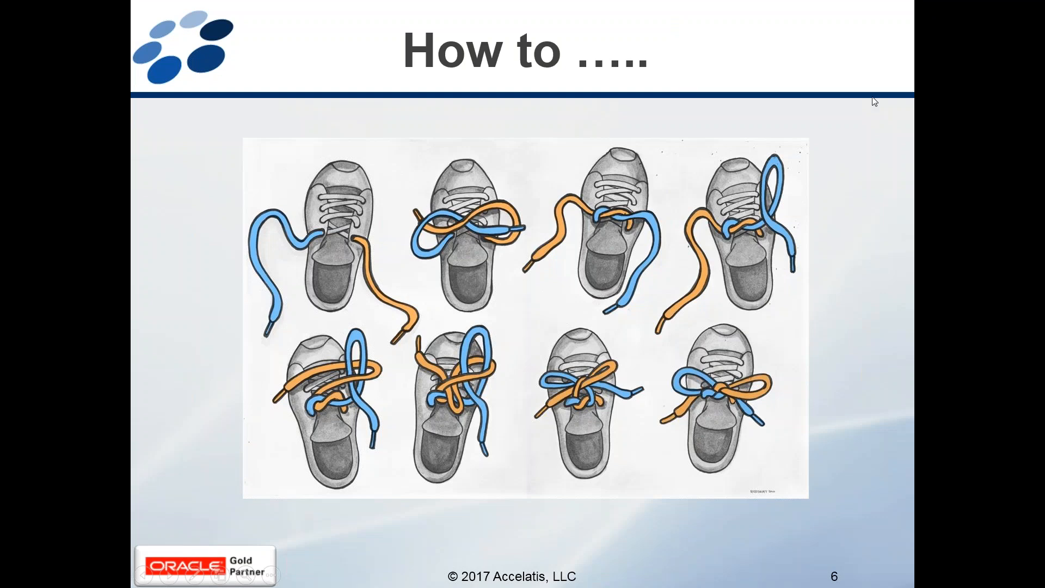
pyautogui.click(959, 103)
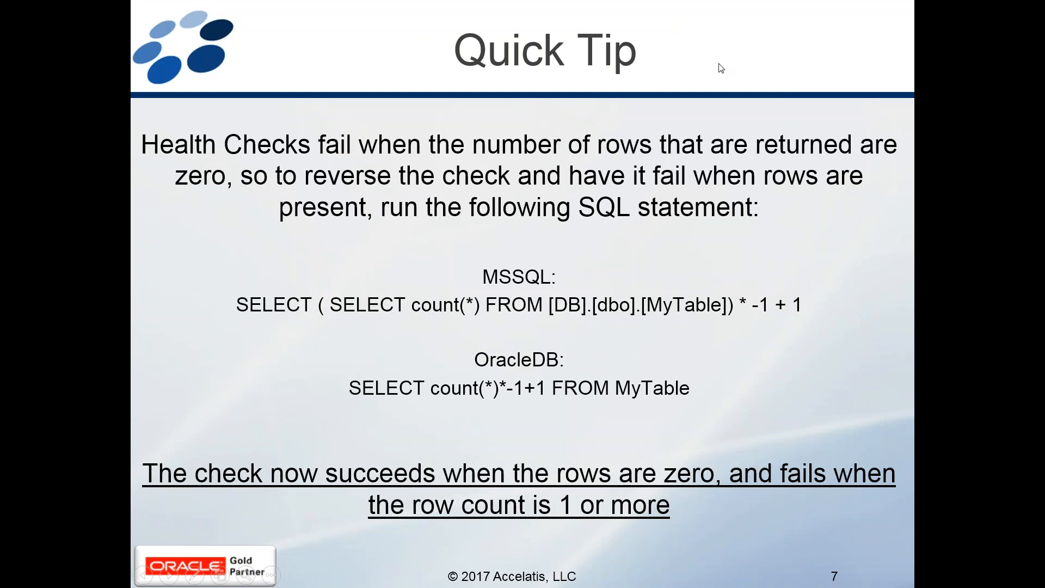